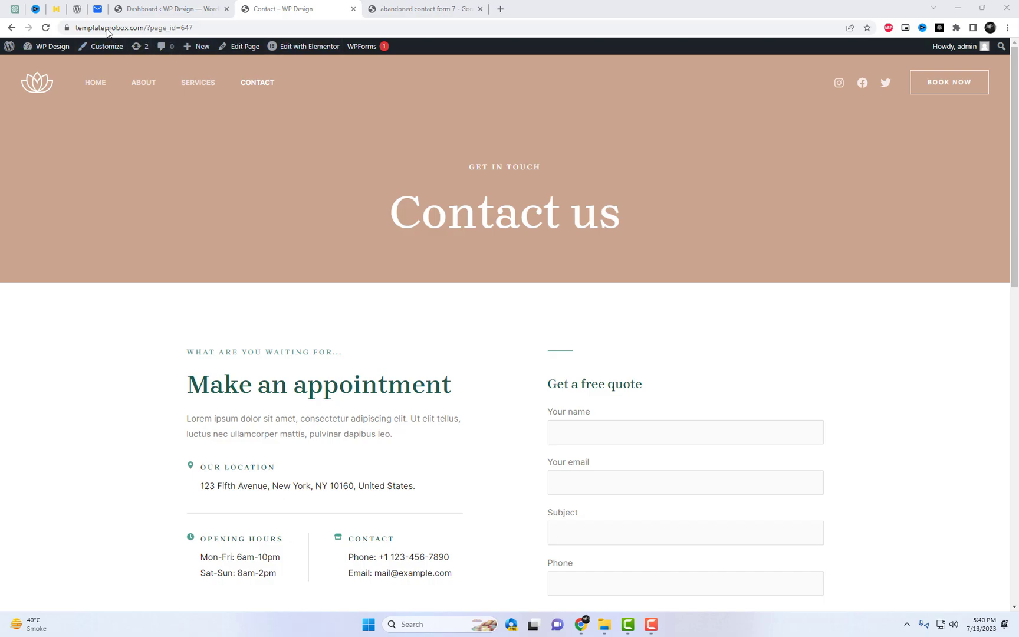
Scroll to the Contact page's quote form and try its fields
{"action": "scroll", "coordinate": [935, 346], "scroll_direction": "down", "scroll_amount": 4}
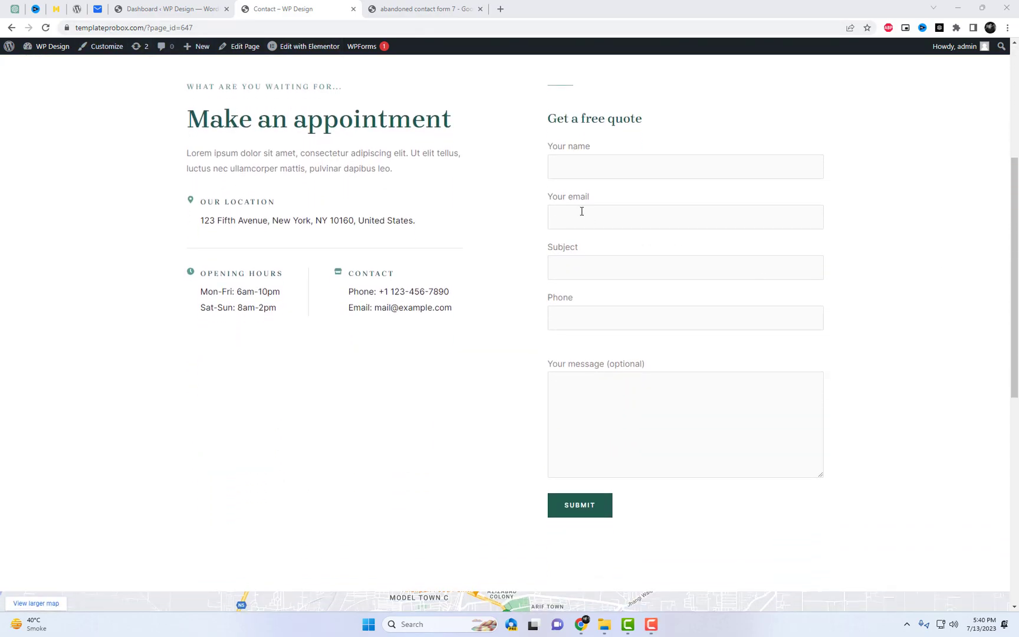
{"action": "left_click", "coordinate": [575, 168]}
{"action": "left_click", "coordinate": [572, 267]}
{"action": "left_click", "coordinate": [579, 318]}
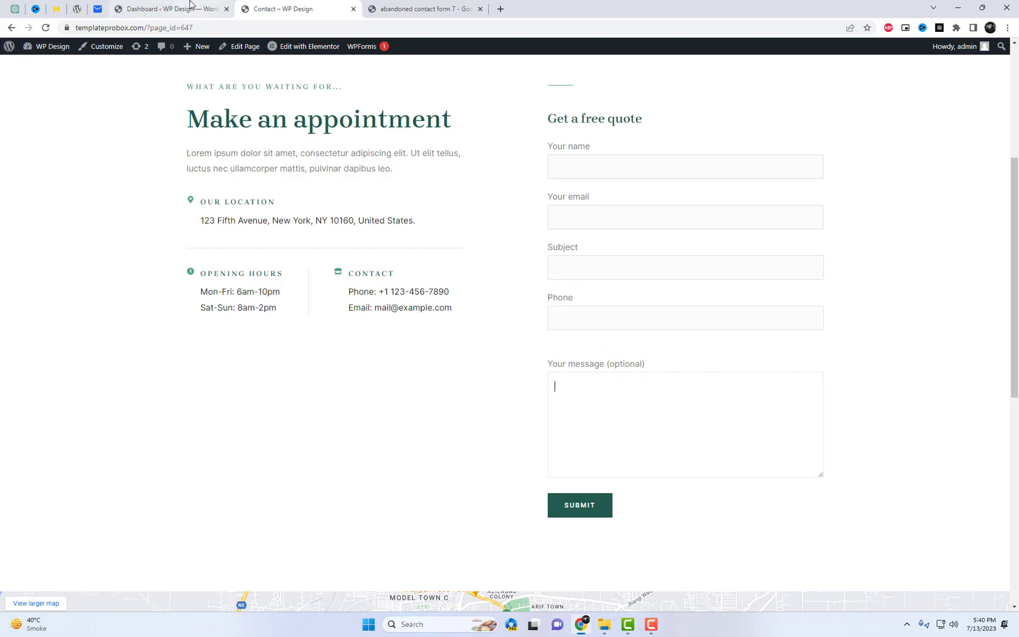
In the WordPress dashboard, open the Contact Forms list
{"action": "left_click", "coordinate": [168, 9]}
{"action": "mouse_move", "coordinate": [50, 226]}
{"action": "left_click", "coordinate": [118, 226]}
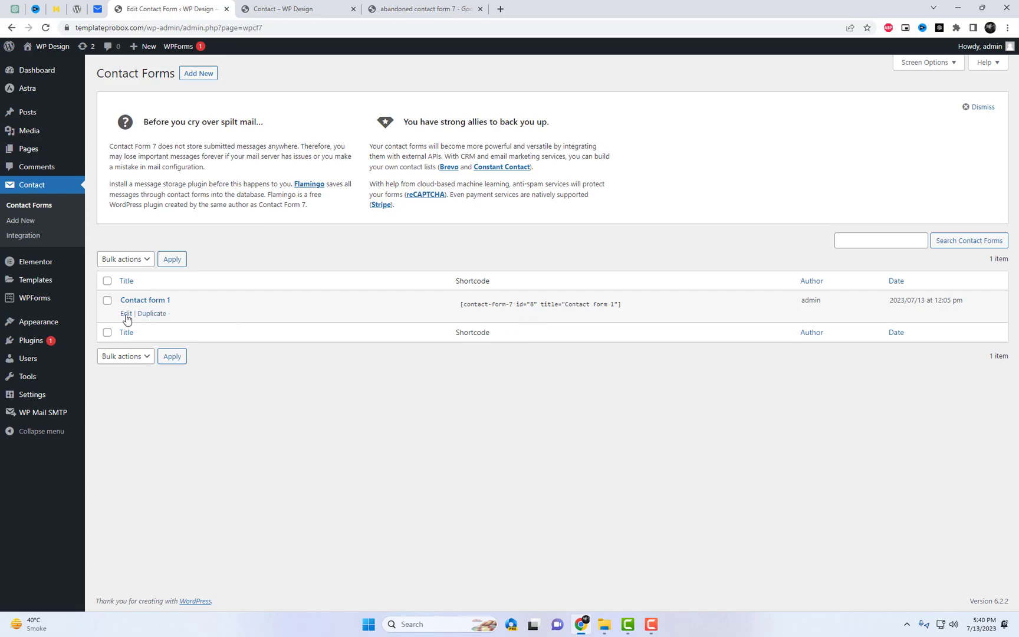
Inspect Contact form 1's title and template, then go to the installed Plugins list
{"action": "left_click", "coordinate": [127, 315]}
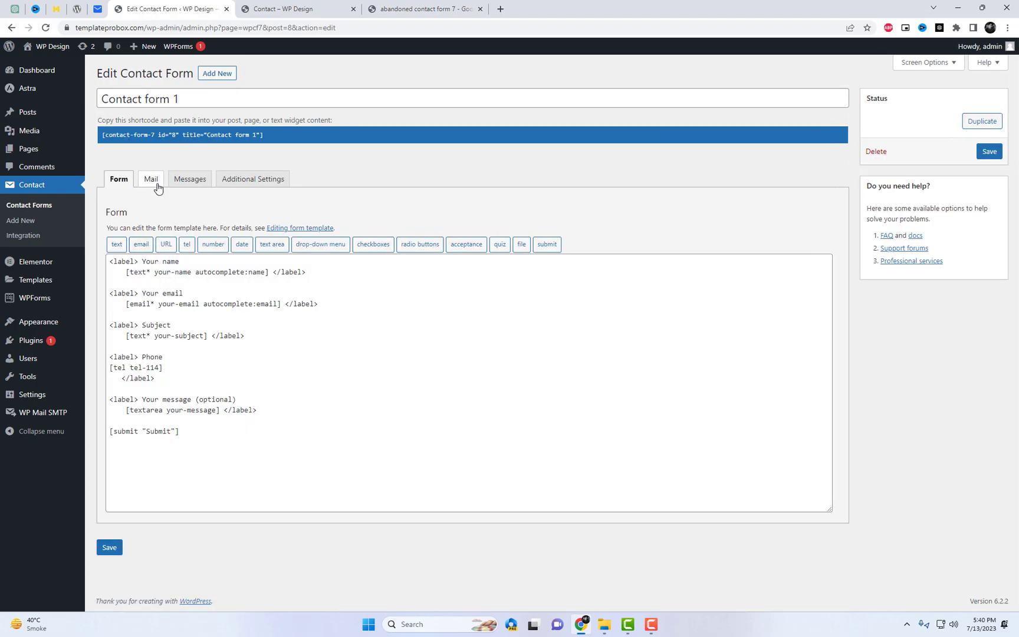
{"action": "triple_click", "coordinate": [185, 98]}
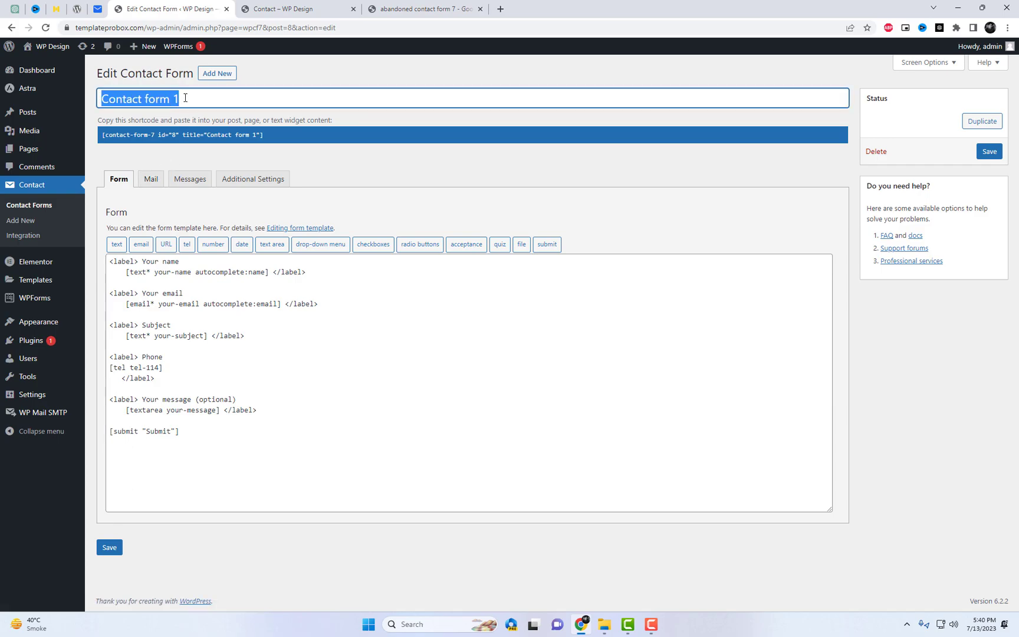
{"action": "left_click_drag", "start_coordinate": [187, 98], "coordinate": [102, 98]}
{"action": "left_click", "coordinate": [117, 346]}
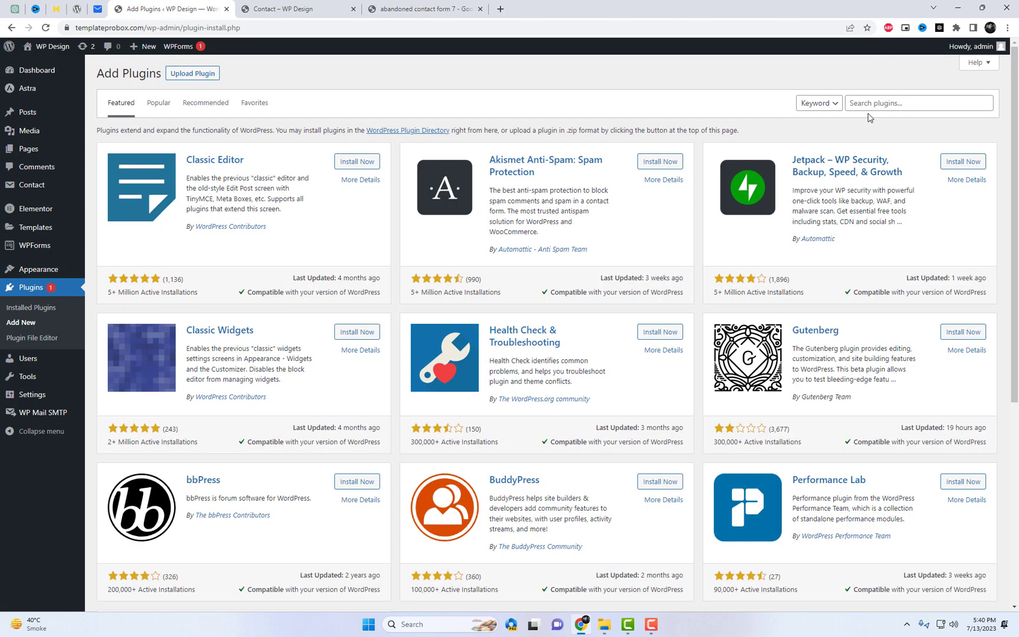
Search for, install and activate the Abandoned Contact Form 7 plugin
{"action": "left_click", "coordinate": [873, 105]}
{"action": "key", "text": "Down"}
{"action": "key", "text": "Down"}
{"action": "key", "text": "Return"}
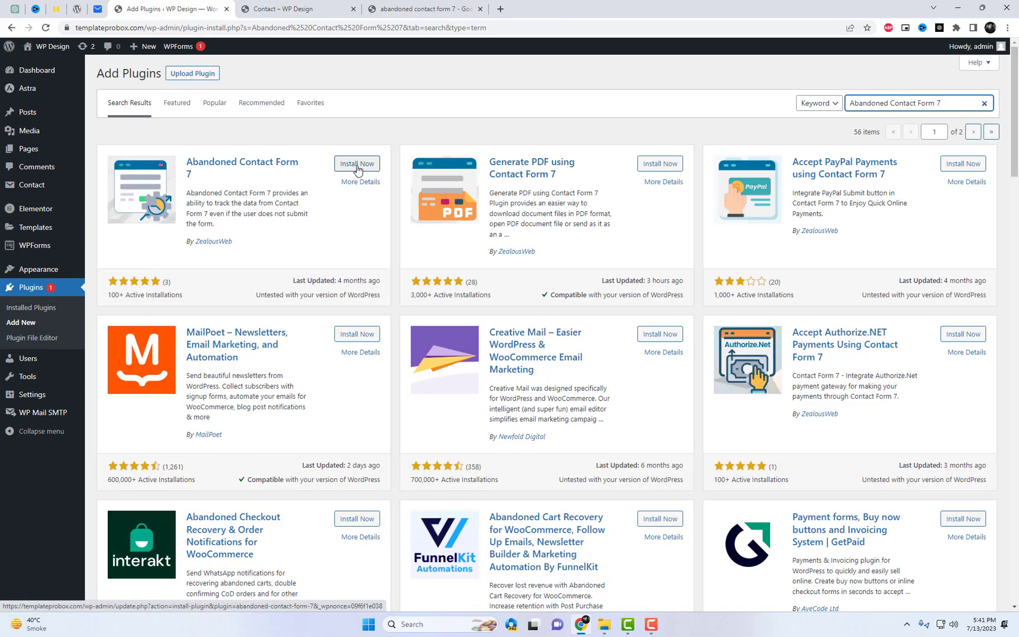
{"action": "left_click", "coordinate": [357, 164]}
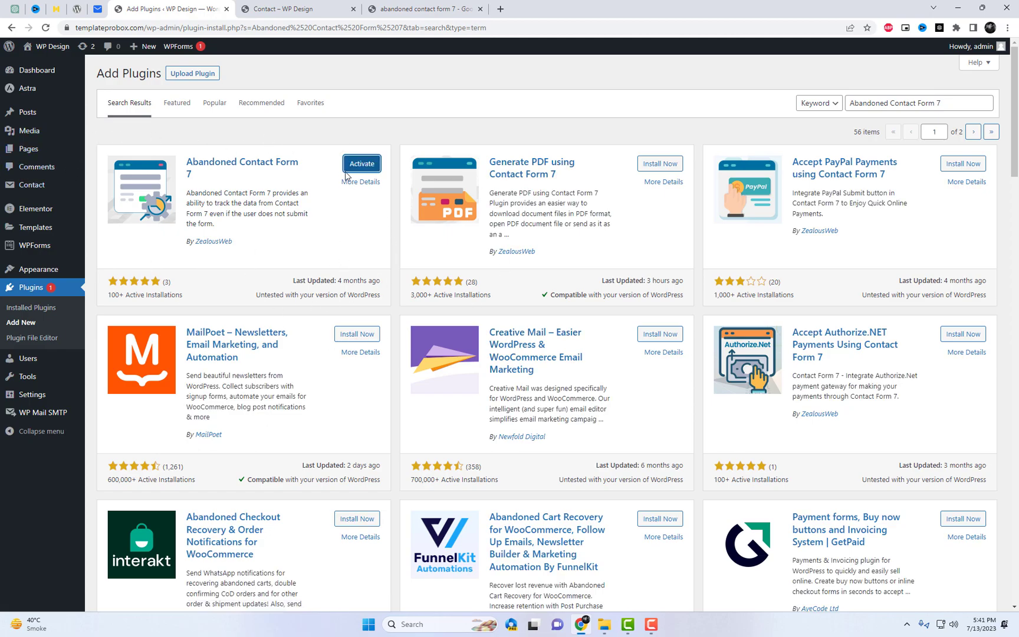
{"action": "left_click", "coordinate": [357, 164]}
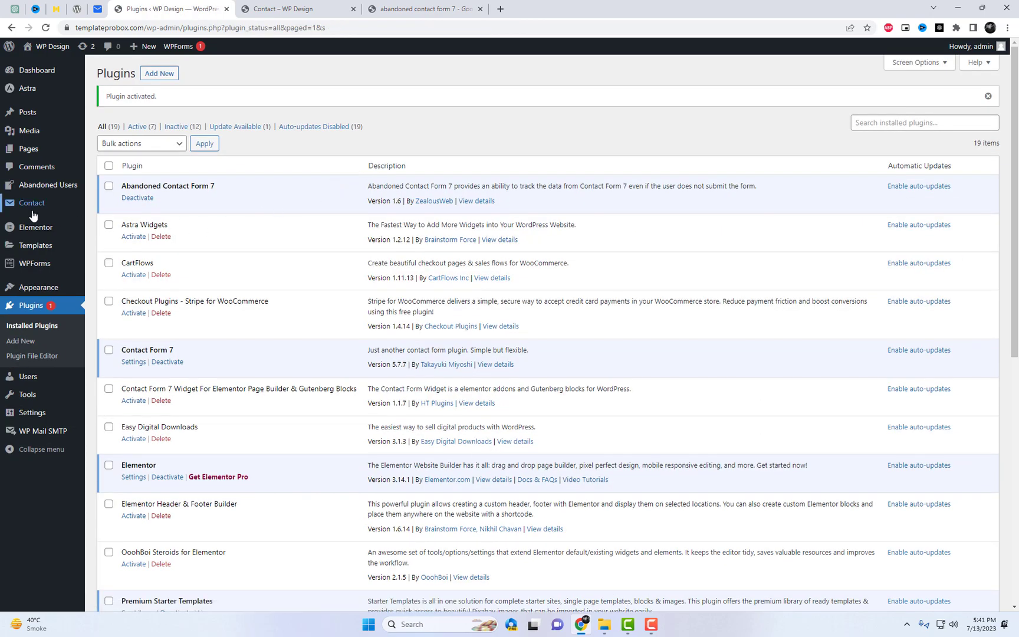
Set Contact form 1 to track abandonment with [your-email] as email and fields [your-name] through [your-message]
{"action": "mouse_move", "coordinate": [32, 206]}
{"action": "left_click", "coordinate": [121, 208]}
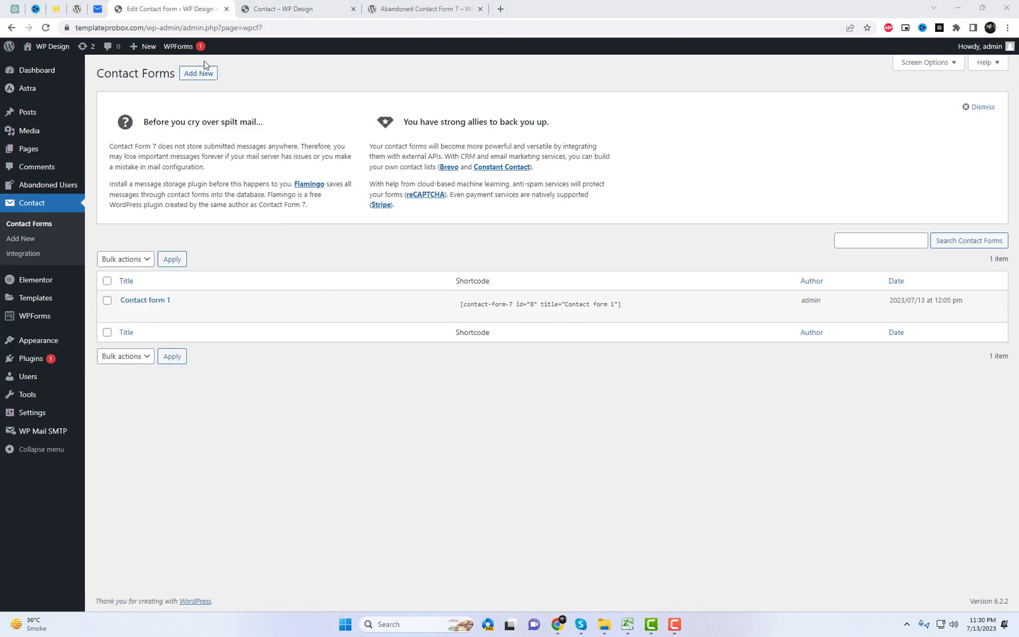
{"action": "left_click", "coordinate": [127, 313]}
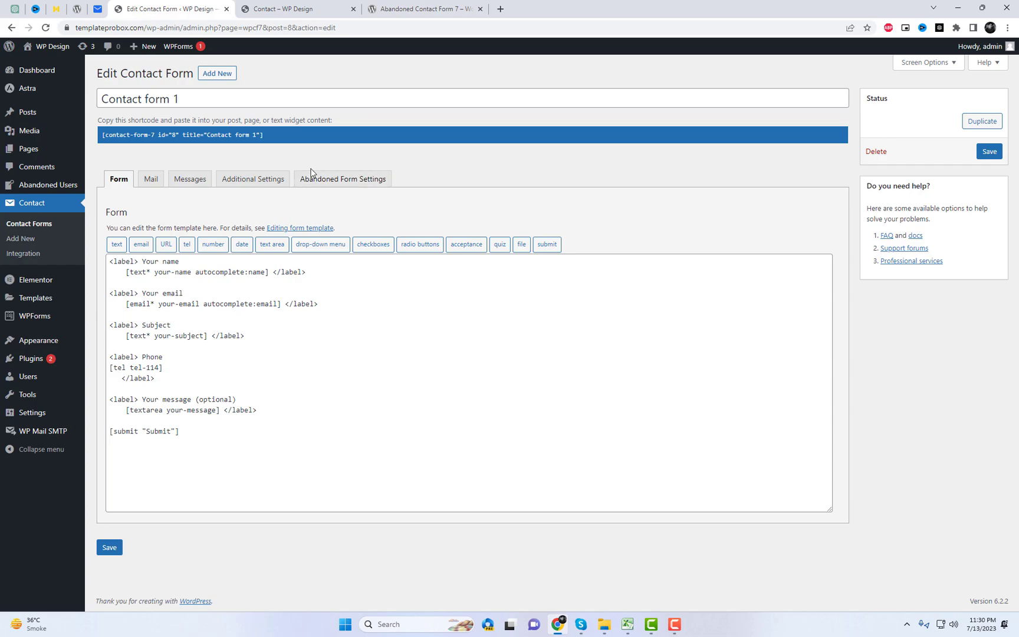
{"action": "left_click", "coordinate": [350, 183]}
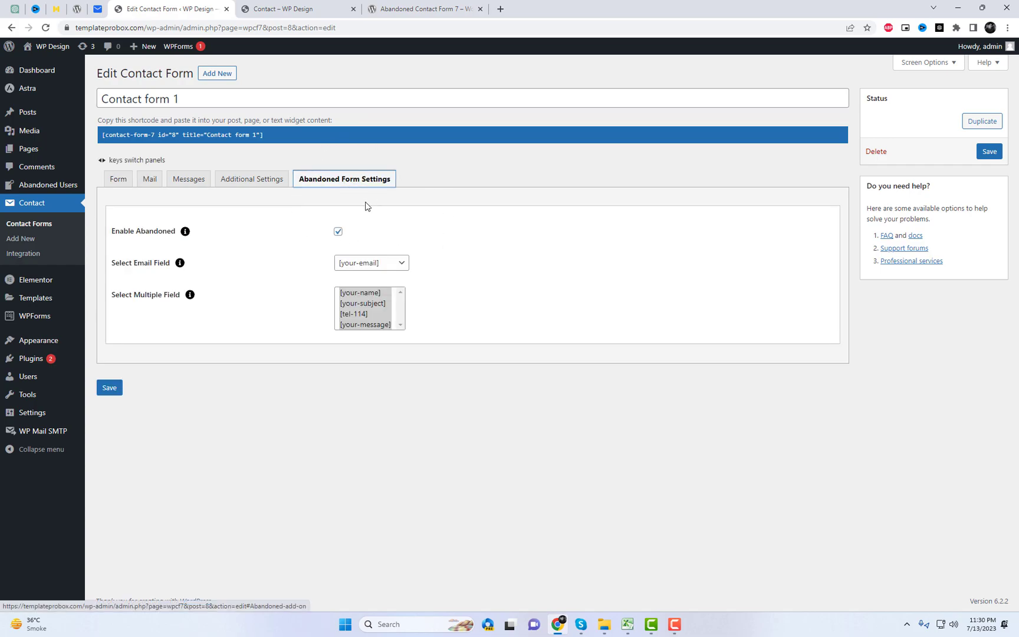
{"action": "left_click", "coordinate": [364, 266]}
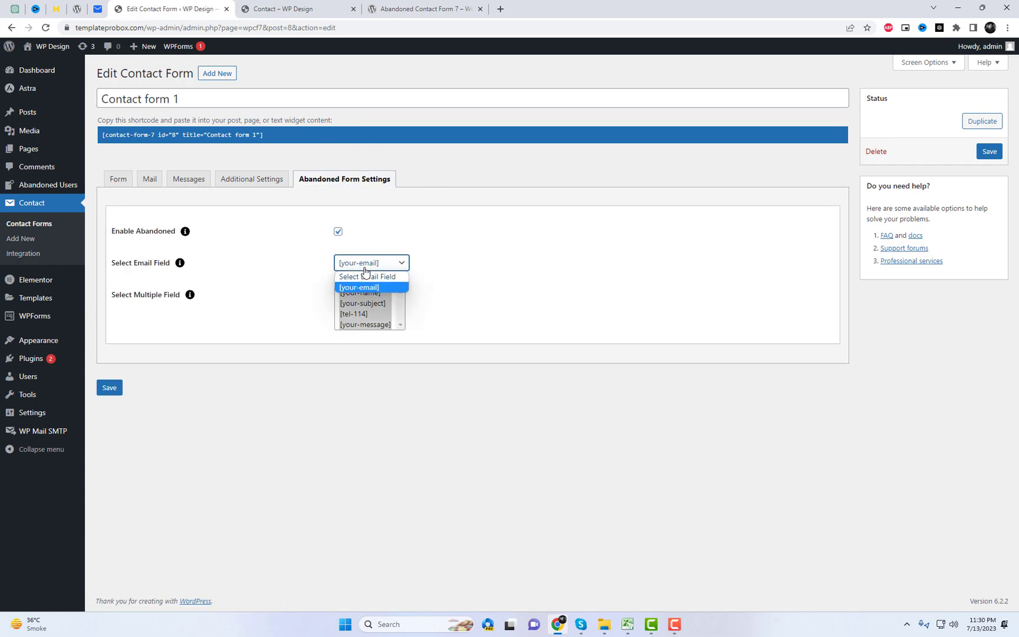
{"action": "left_click", "coordinate": [357, 287]}
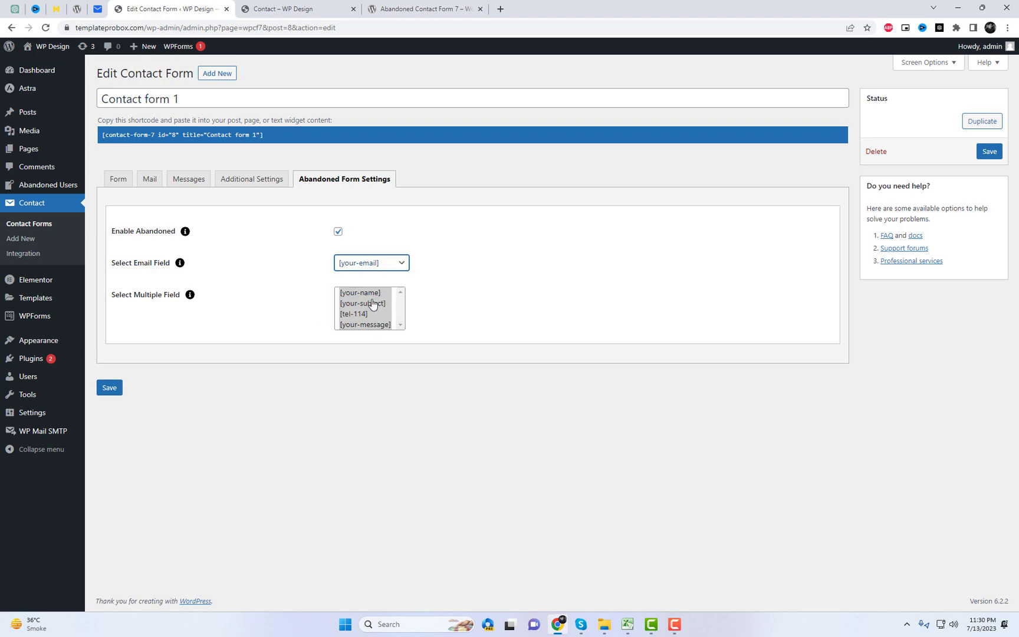
{"action": "left_click", "coordinate": [346, 294]}
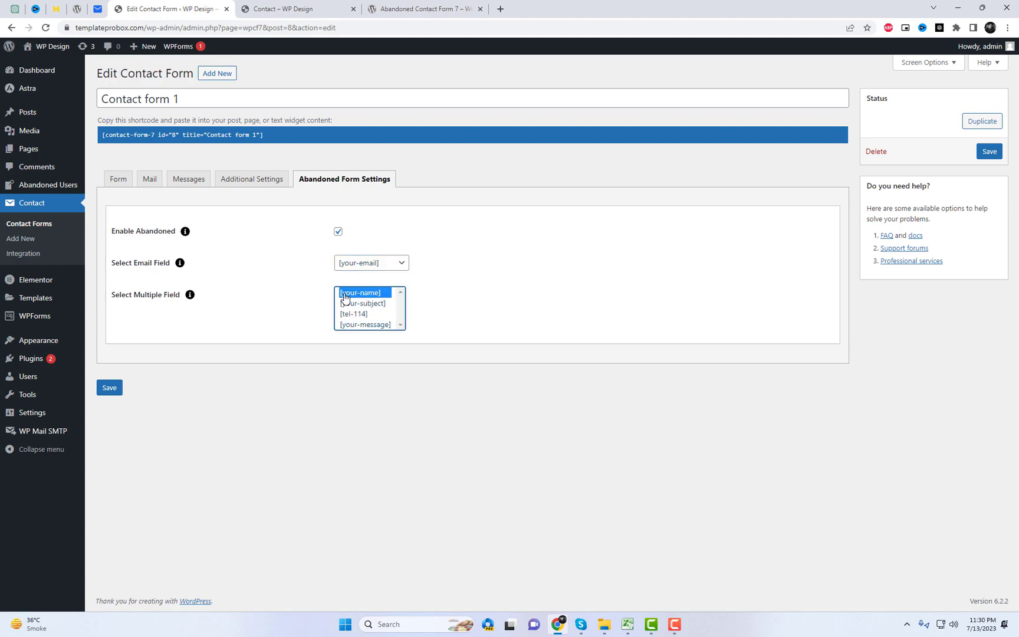
{"action": "key", "text": "shift+Down"}
{"action": "key", "text": "shift+Down"}
{"action": "key", "text": "shift+Down"}
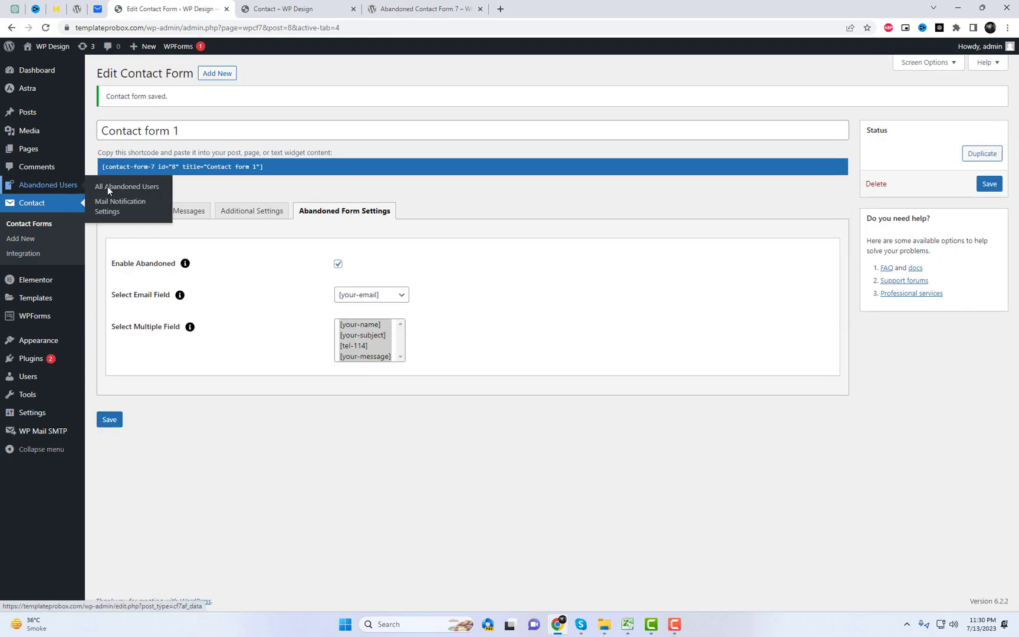
Check the still-empty Abandoned Users list, then return to the Contact page
{"action": "left_click", "coordinate": [130, 190]}
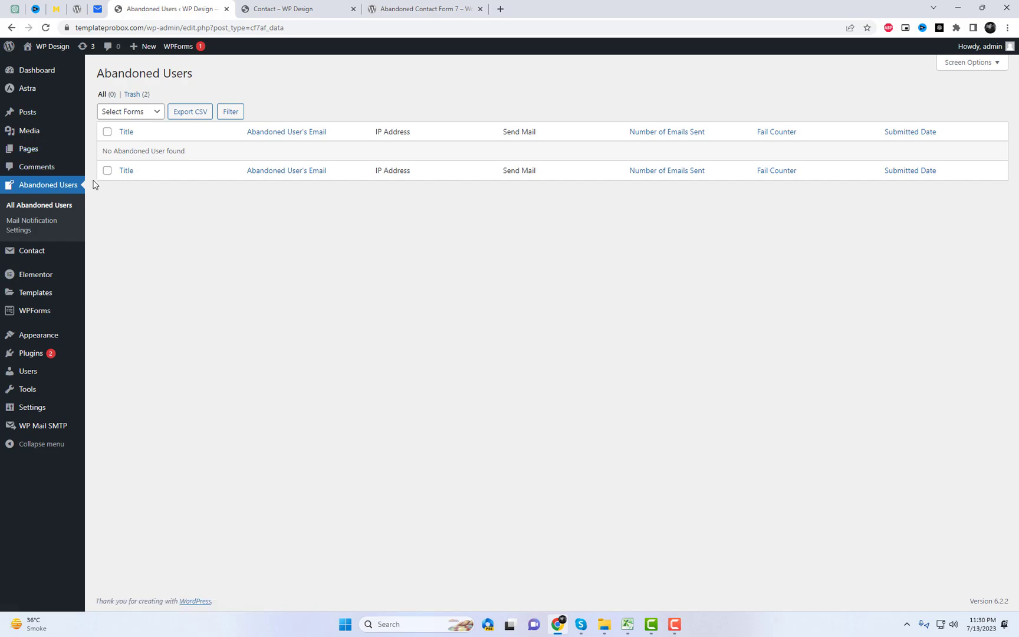
{"action": "triple_click", "coordinate": [152, 149]}
{"action": "left_click", "coordinate": [266, 205]}
{"action": "left_click", "coordinate": [309, 6]}
Reload the Contact page and fill the form with name 'abc', a saved email and subject 'hi'
{"action": "scroll", "coordinate": [562, 171], "scroll_direction": "down", "scroll_amount": 3}
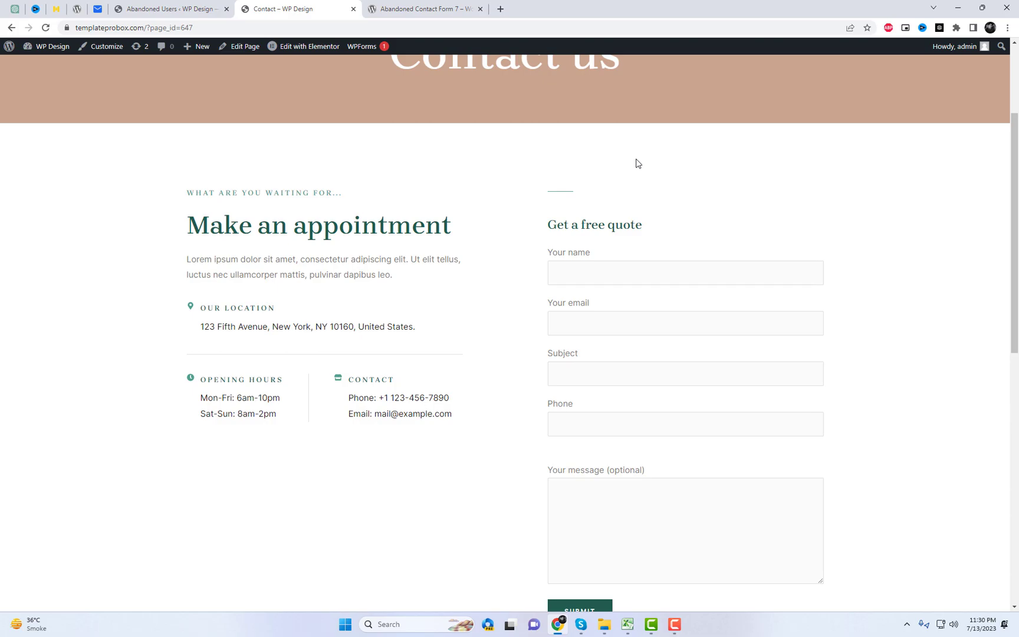
{"action": "right_click", "coordinate": [635, 159]}
{"action": "left_click", "coordinate": [666, 195]}
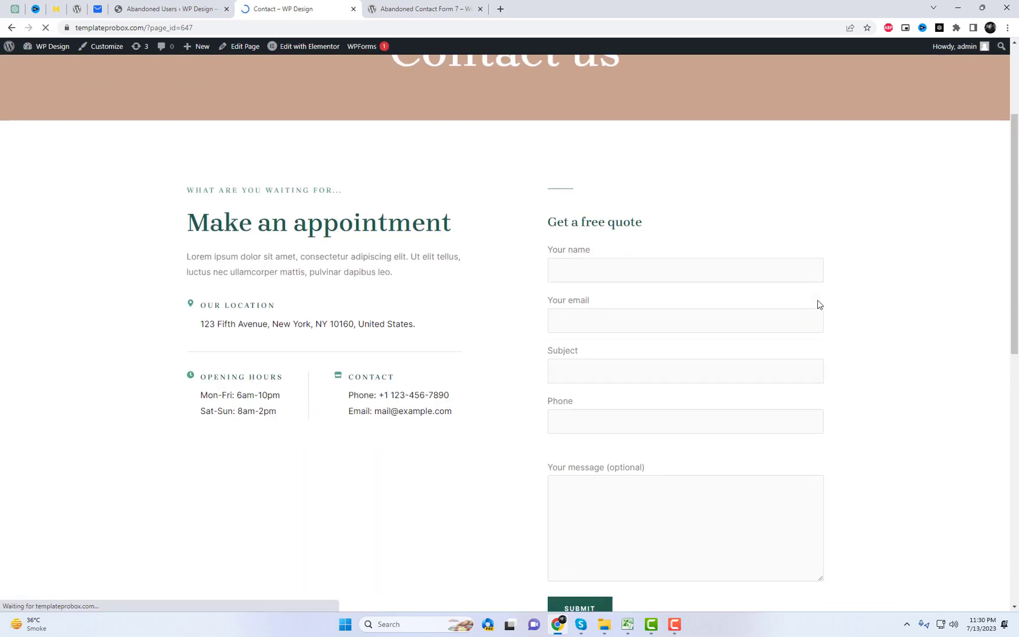
{"action": "scroll", "coordinate": [676, 227], "scroll_direction": "down", "scroll_amount": 2}
{"action": "left_click", "coordinate": [627, 170]}
{"action": "type", "text": "abc"}
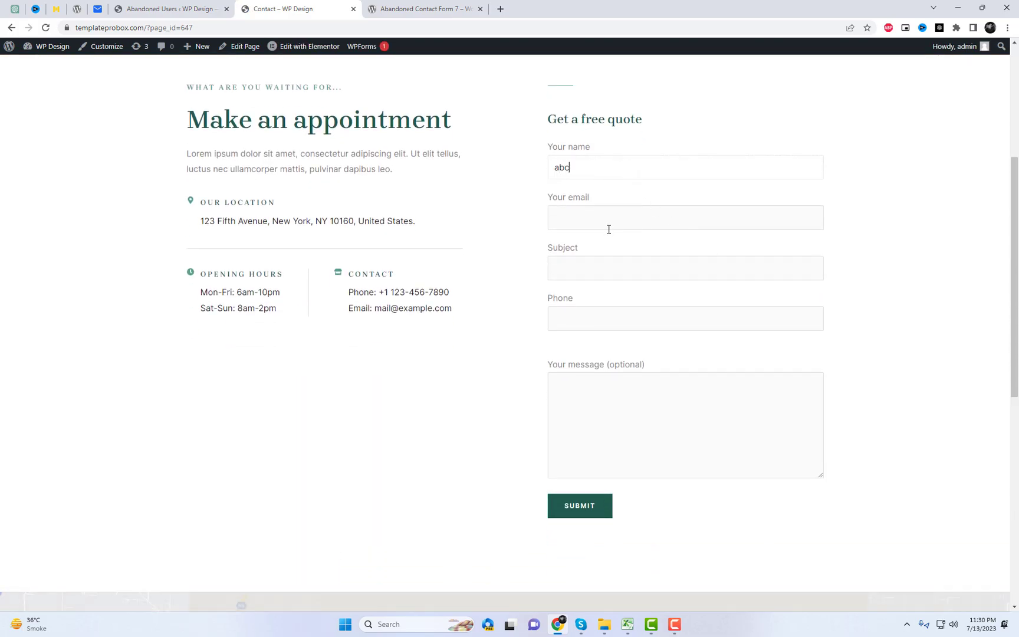
{"action": "left_click", "coordinate": [601, 218]}
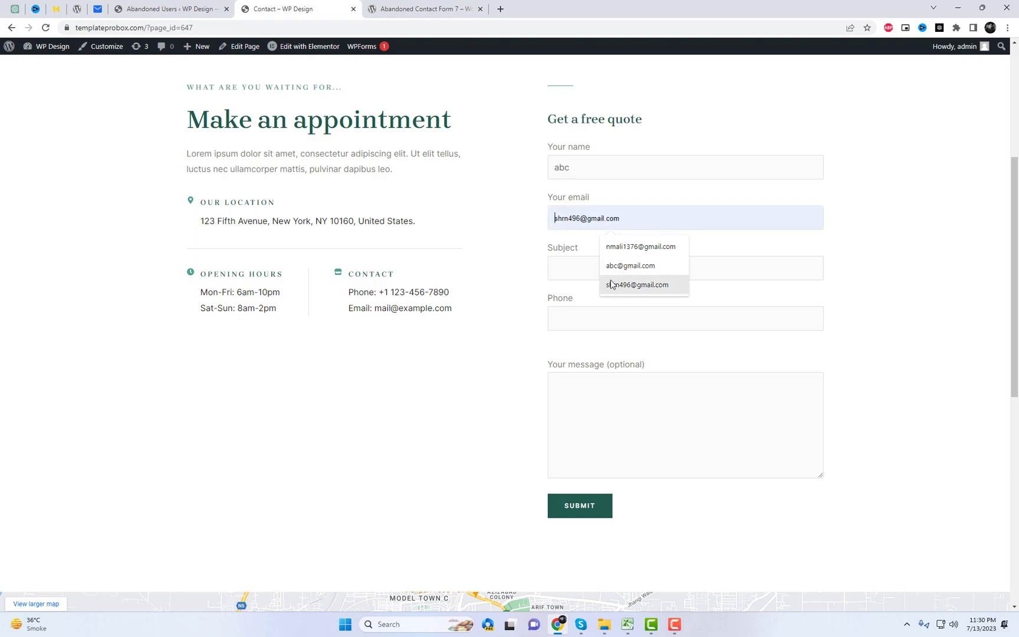
{"action": "left_click", "coordinate": [611, 285]}
{"action": "left_click", "coordinate": [578, 264]}
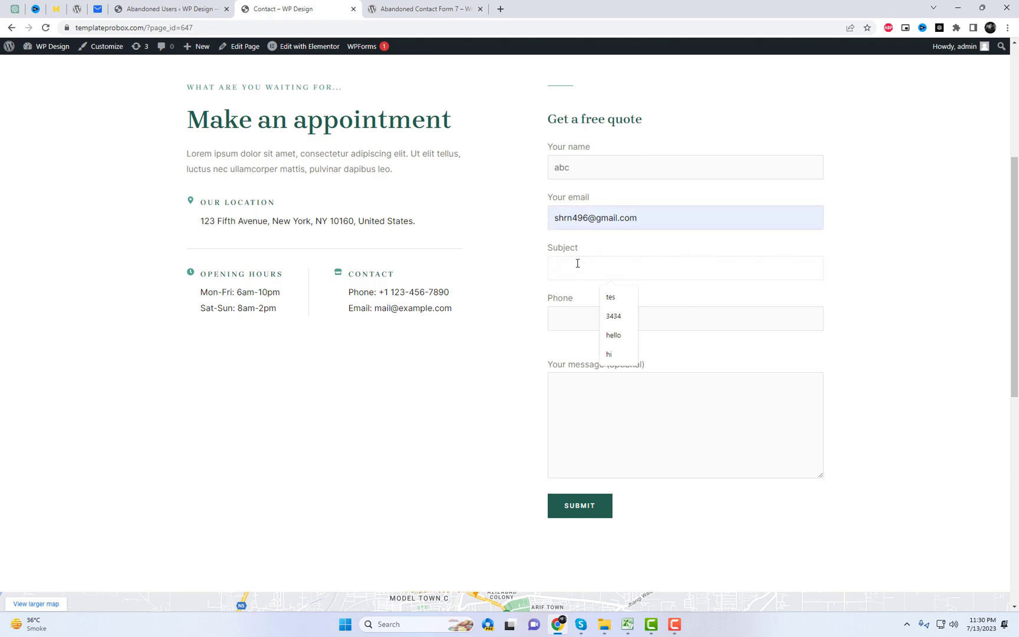
{"action": "type", "text": "hi"}
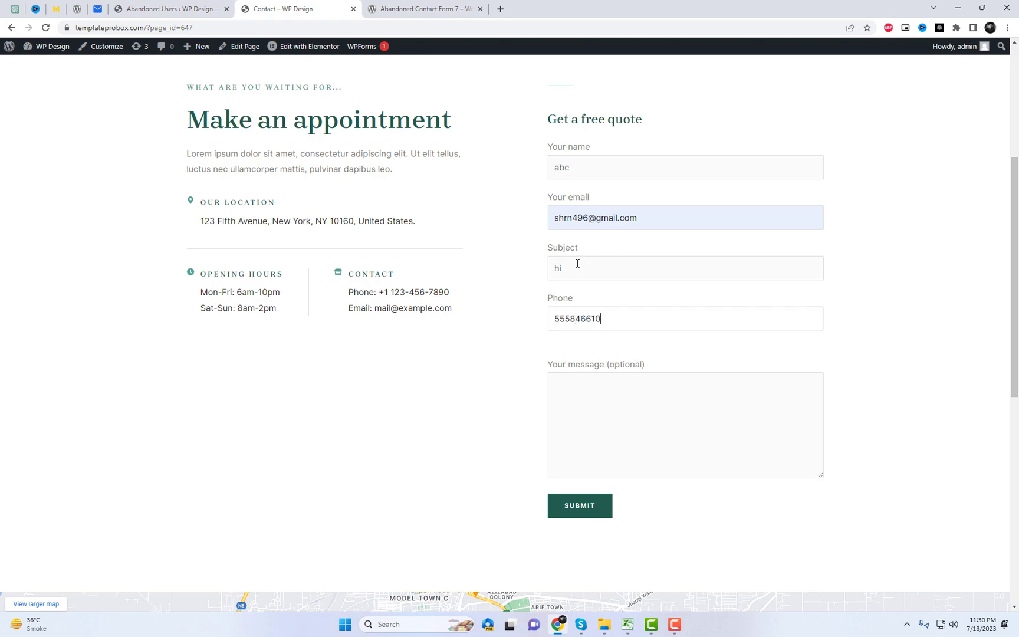
Leave the form unsubmitted and go back to the site's home page
{"action": "left_click", "coordinate": [865, 286]}
{"action": "left_click", "coordinate": [897, 341]}
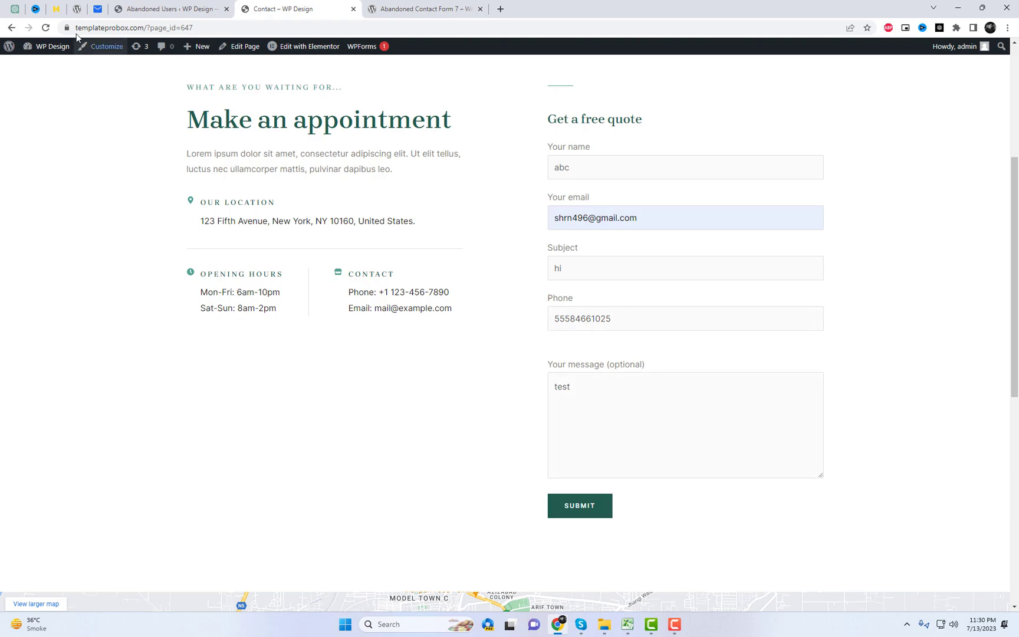
{"action": "scroll", "coordinate": [293, 157], "scroll_direction": "up", "scroll_amount": 5}
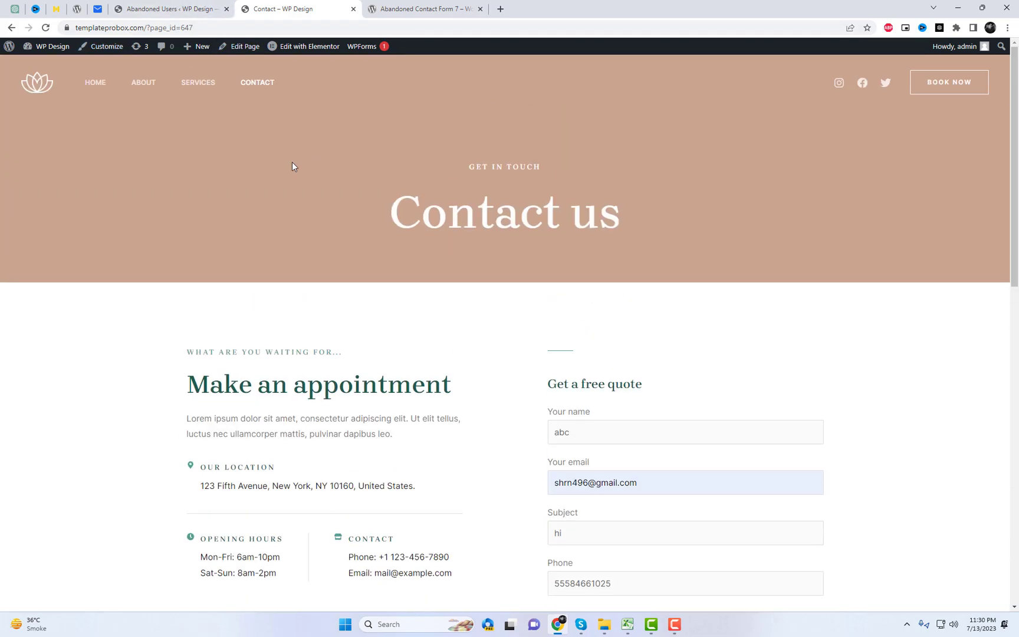
{"action": "left_click", "coordinate": [44, 87]}
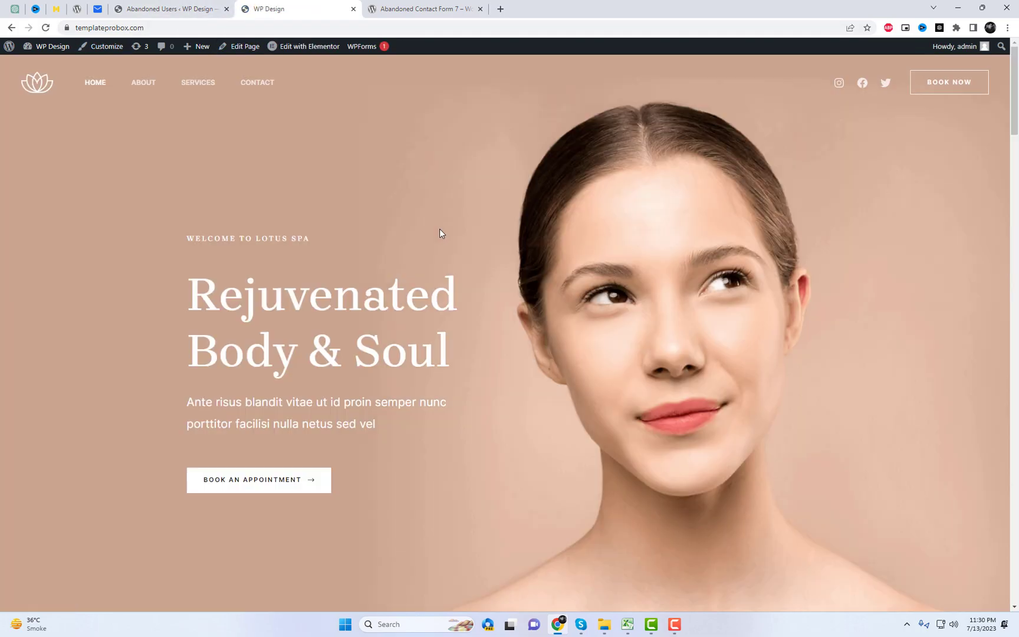
Reload the Abandoned Users list so entry #764 appears
{"action": "left_click", "coordinate": [145, 4]}
{"action": "right_click", "coordinate": [320, 229]}
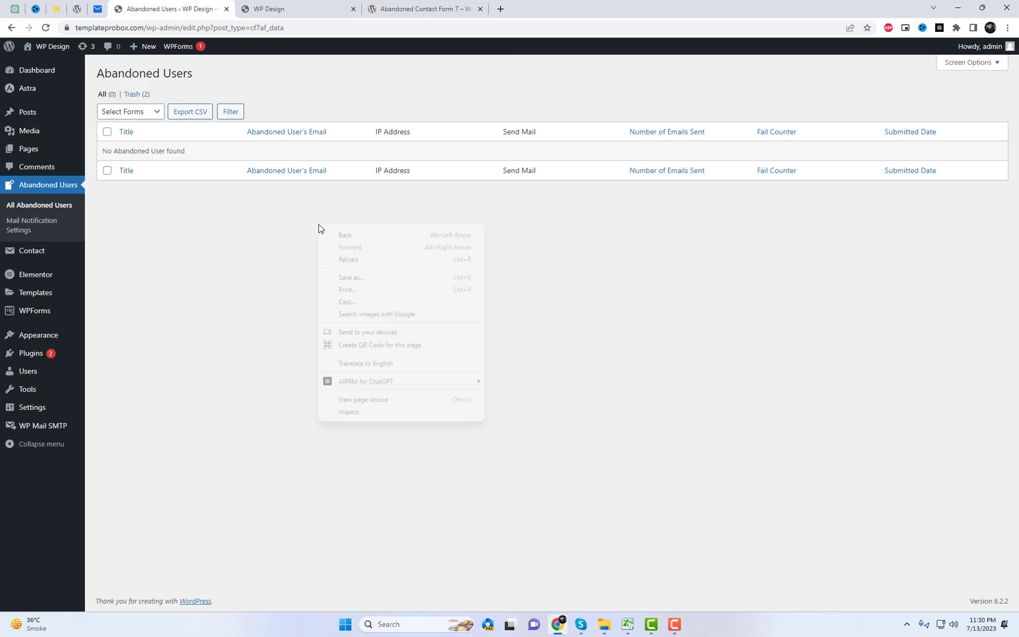
{"action": "left_click", "coordinate": [344, 260]}
{"action": "mouse_move", "coordinate": [135, 156]}
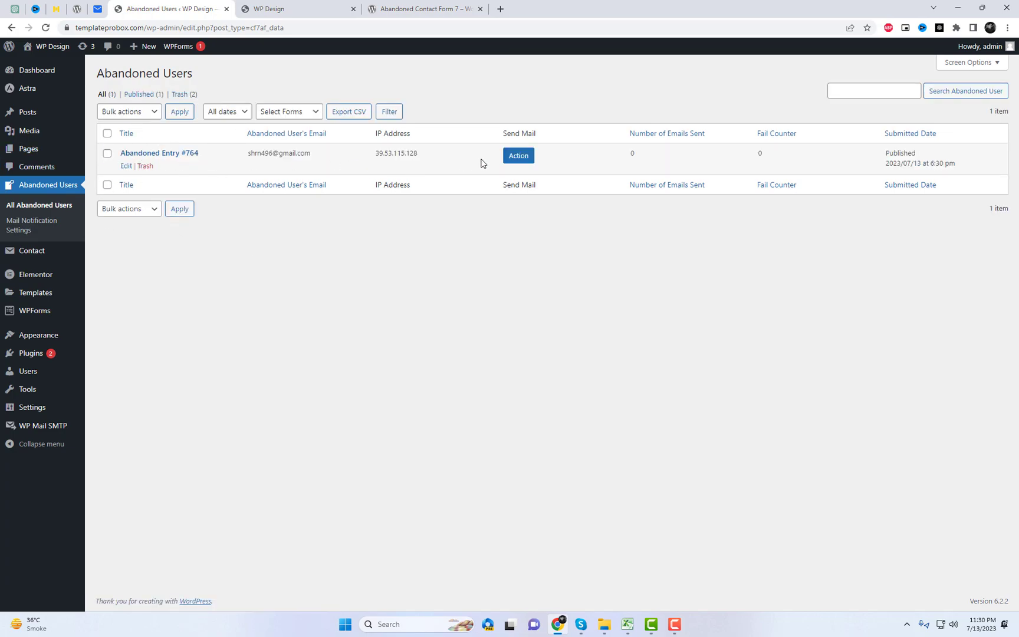
Send the recovery email for entry #764 and check the sent-successfully notice
{"action": "left_click", "coordinate": [522, 156]}
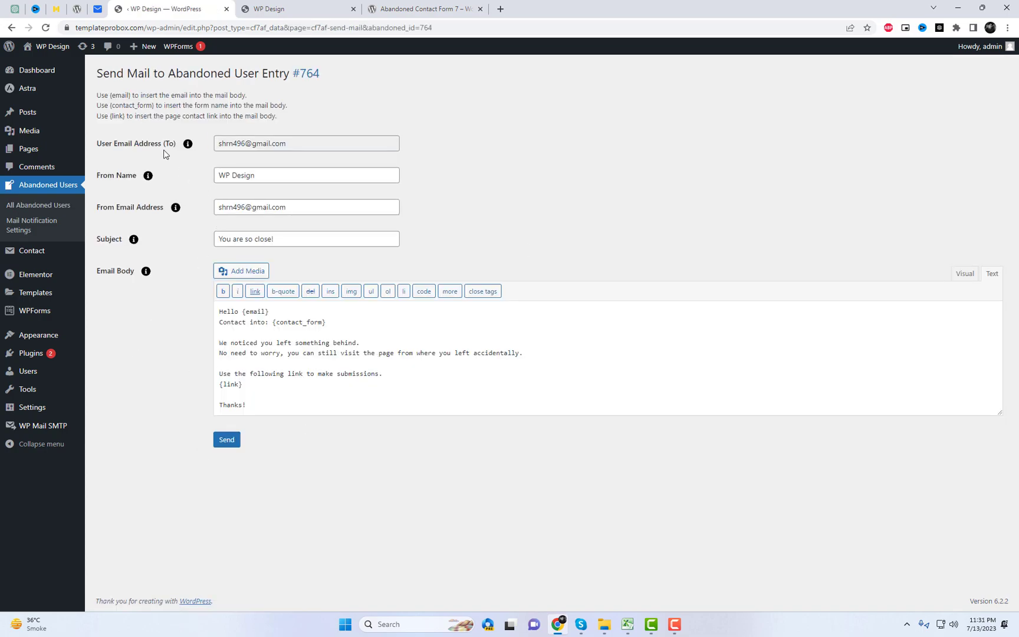
{"action": "left_click_drag", "start_coordinate": [98, 73], "coordinate": [294, 75]}
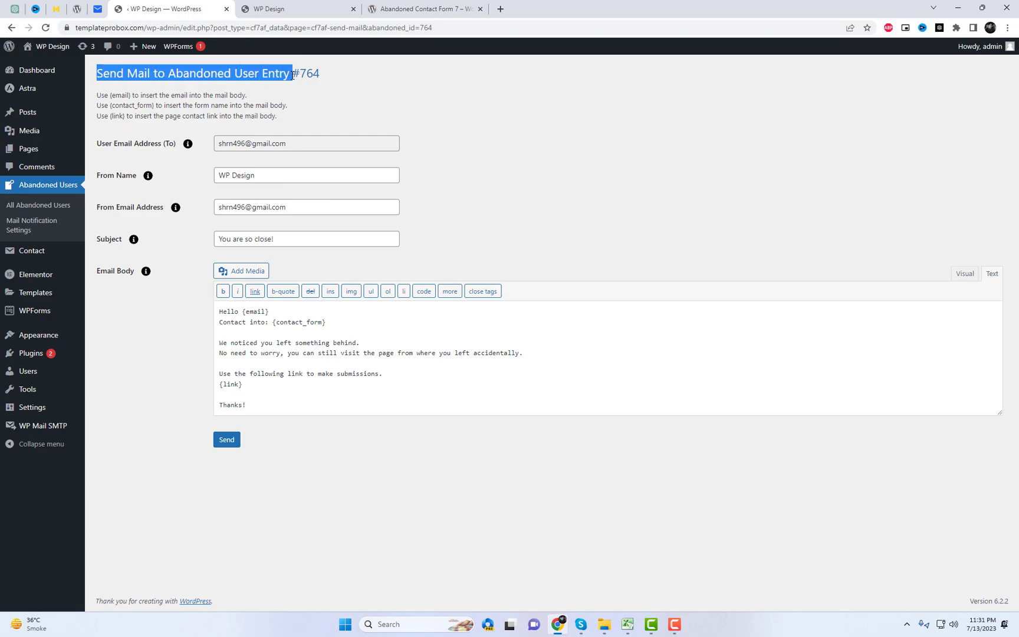
{"action": "left_click", "coordinate": [522, 182]}
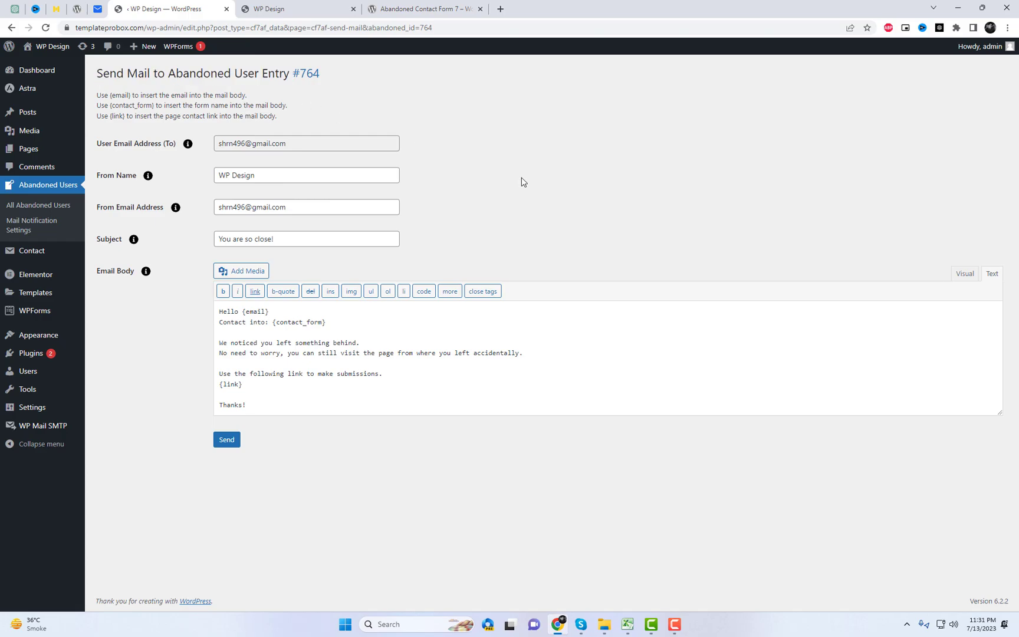
{"action": "left_click", "coordinate": [271, 238]}
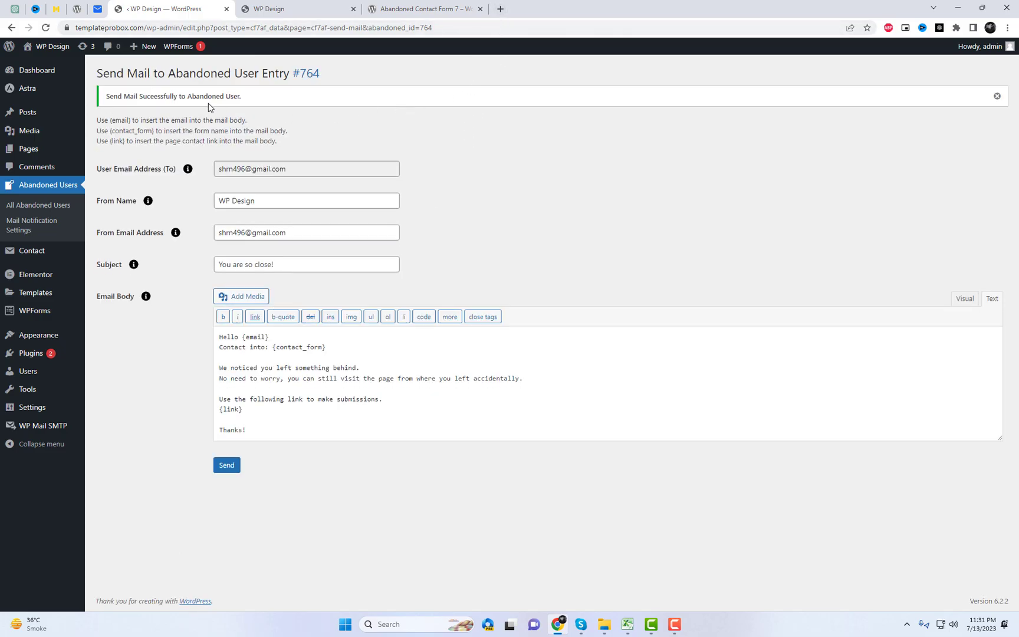
{"action": "triple_click", "coordinate": [208, 100]}
{"action": "left_click", "coordinate": [366, 119]}
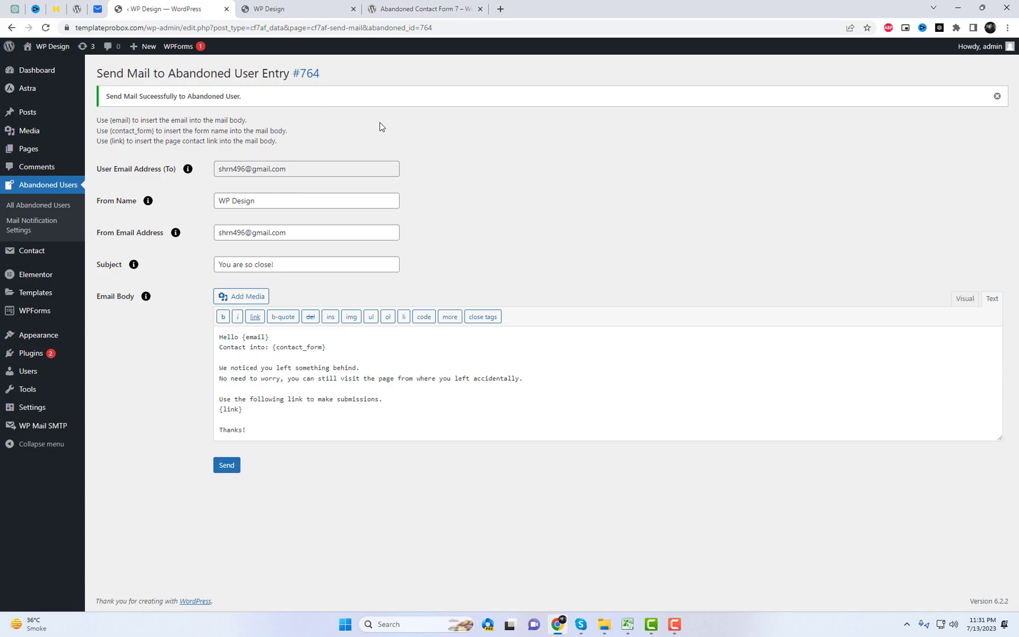
In a new Gmail tab, open 'You are so close friend!' and highlight its subject and body
{"action": "left_click", "coordinate": [501, 10]}
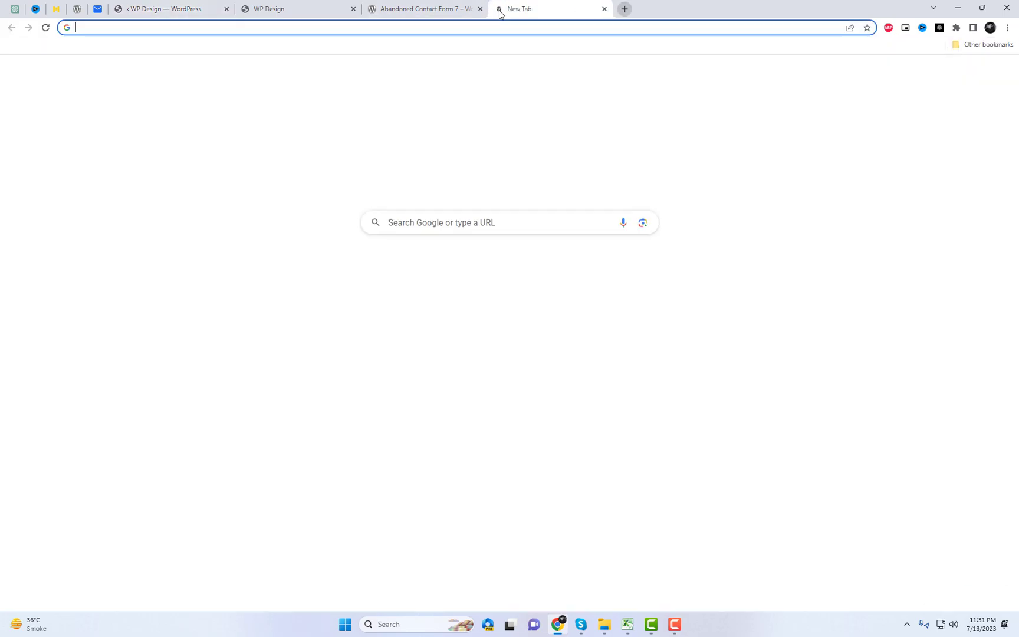
{"action": "type", "text": "m"}
{"action": "key", "text": "Return"}
{"action": "left_click", "coordinate": [206, 139]}
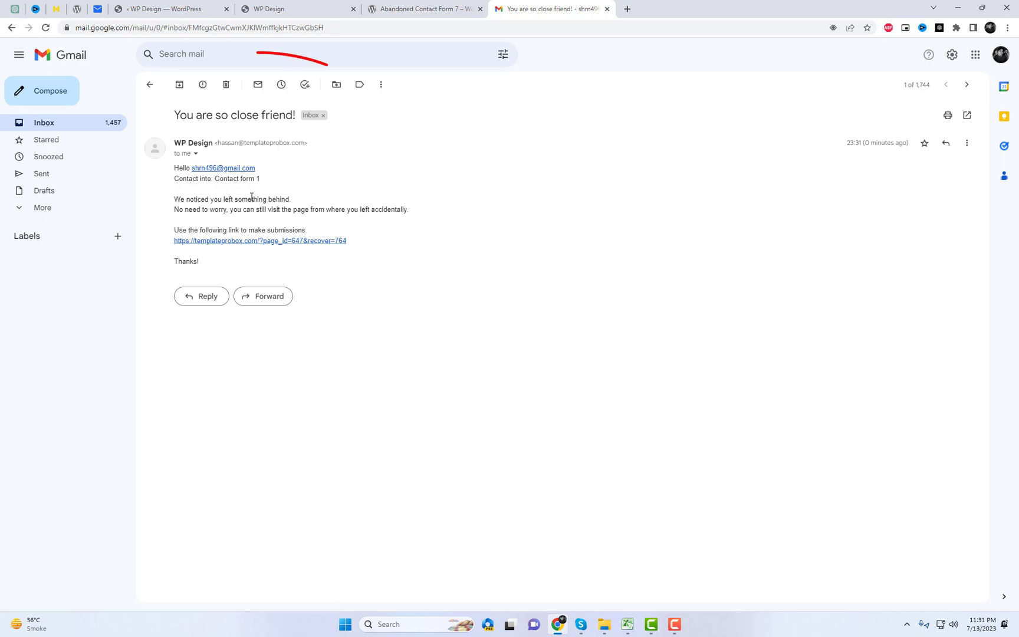
{"action": "left_click_drag", "start_coordinate": [175, 115], "coordinate": [298, 115]}
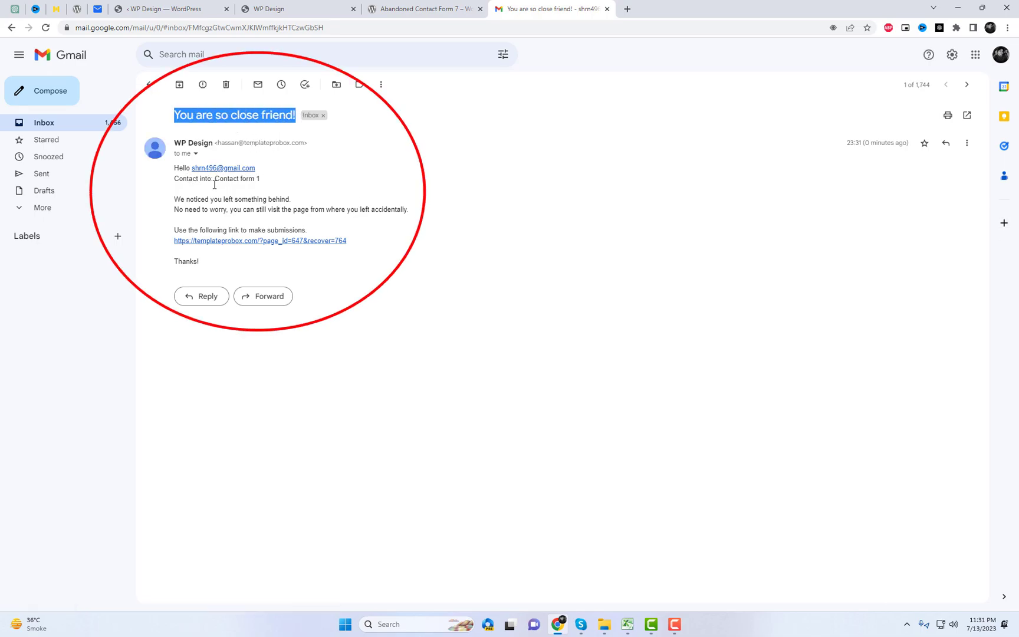
{"action": "left_click_drag", "start_coordinate": [175, 199], "coordinate": [417, 210]}
From the recovery-linked Contact page, reload the plain Contact page via the CONTACT menu
{"action": "left_click", "coordinate": [430, 214]}
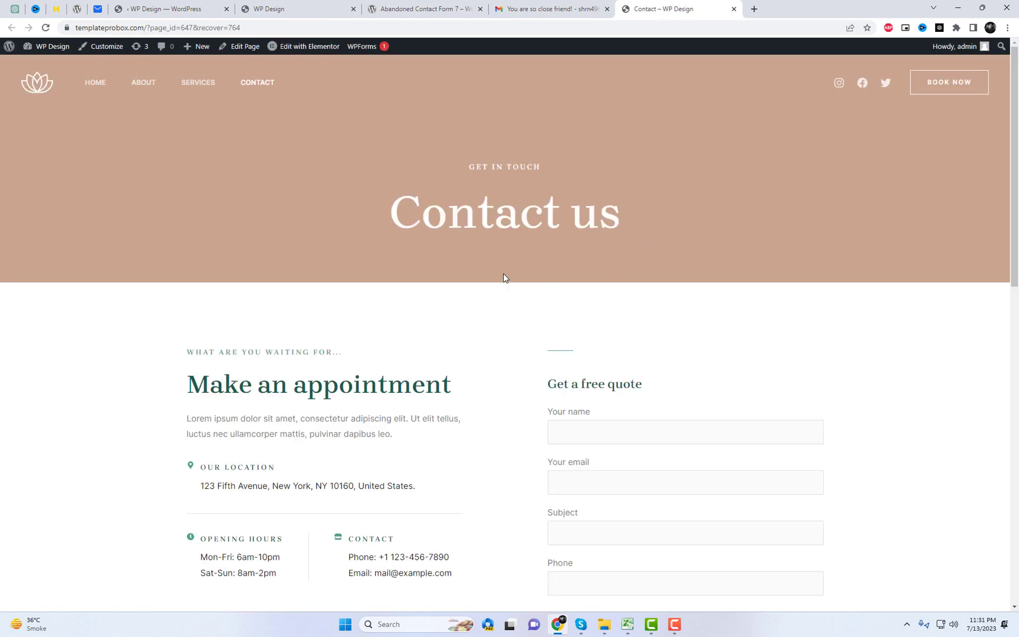
{"action": "scroll", "coordinate": [685, 377], "scroll_direction": "down", "scroll_amount": 3}
{"action": "scroll", "coordinate": [644, 355], "scroll_direction": "up", "scroll_amount": 3}
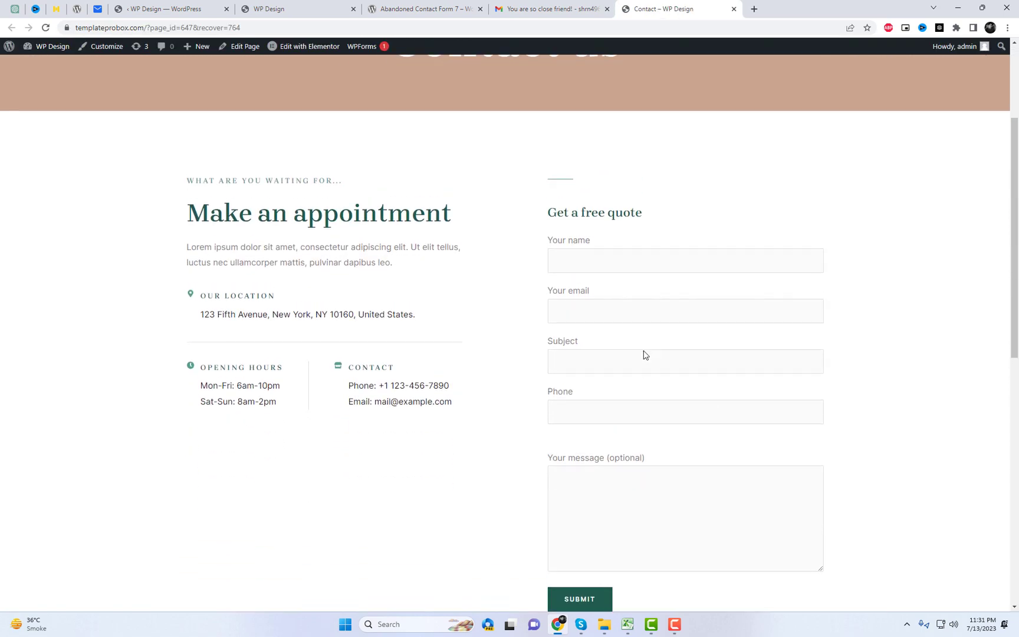
{"action": "left_click", "coordinate": [251, 86]}
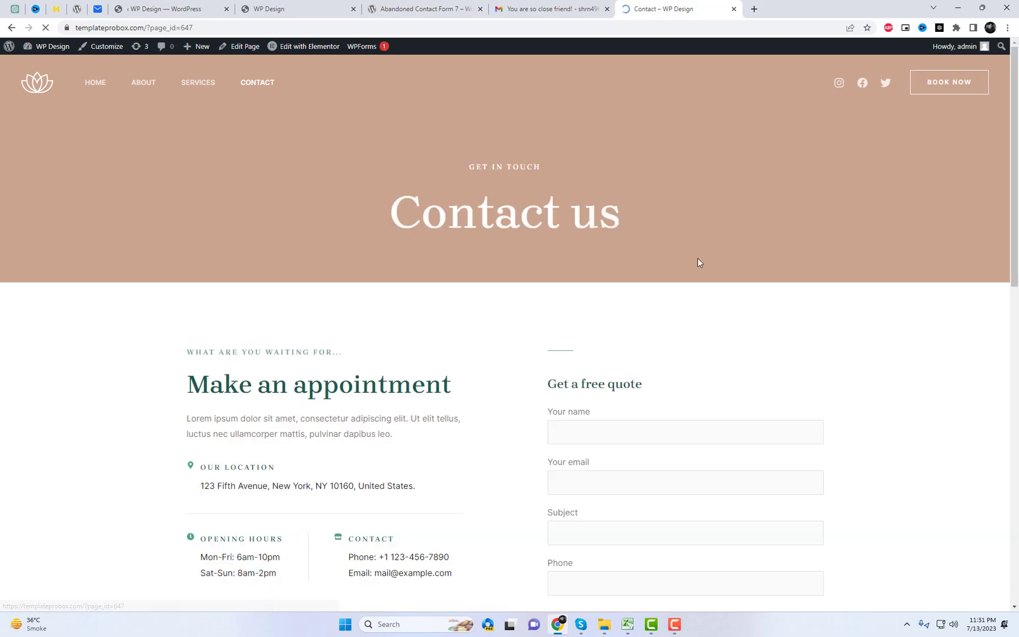
Enter name 'new', a pasted email, subject 'hello', phone and message 'tesss', leaving it unsubmitted
{"action": "scroll", "coordinate": [712, 301], "scroll_direction": "down", "scroll_amount": 5}
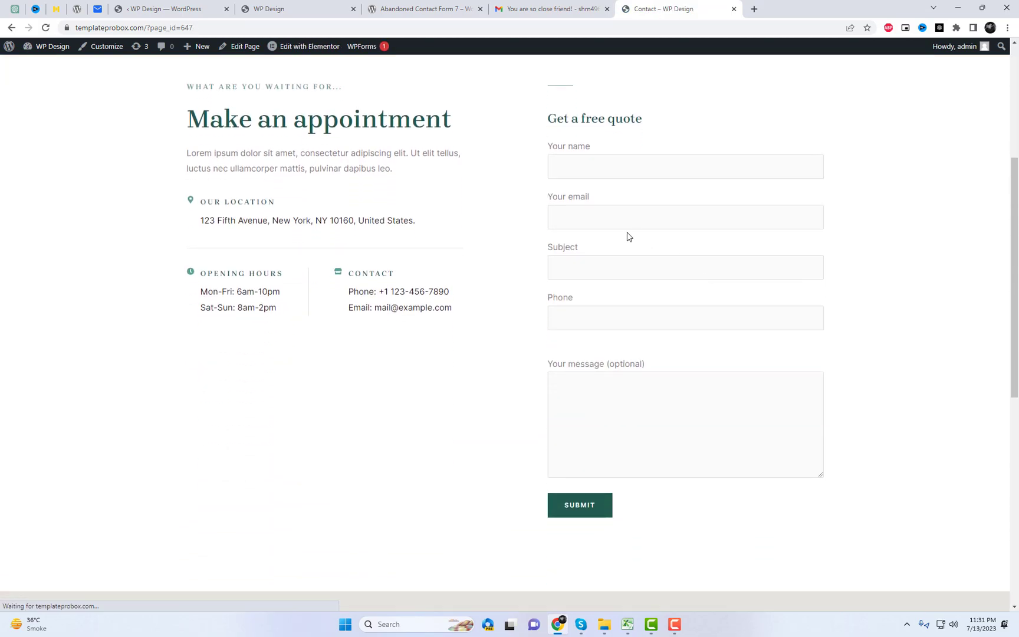
{"action": "left_click", "coordinate": [592, 170]}
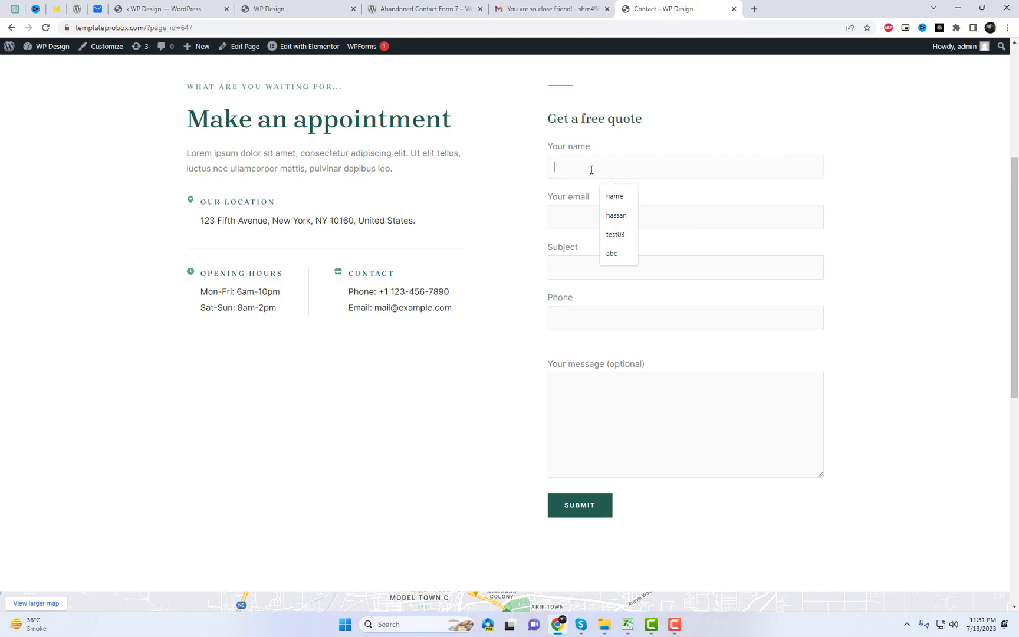
{"action": "type", "text": "new"}
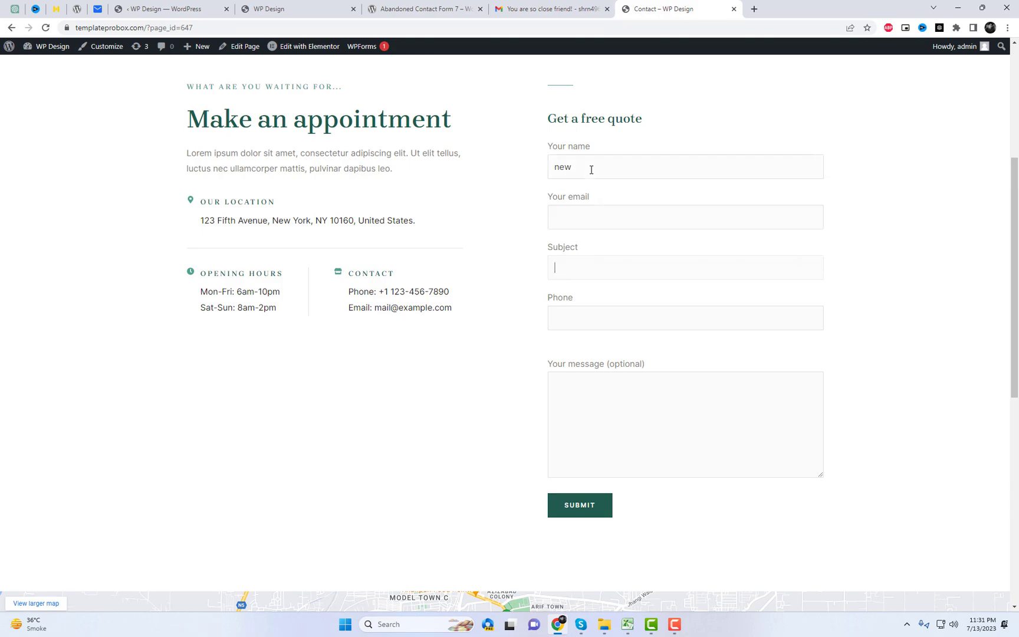
{"action": "left_click", "coordinate": [635, 207]}
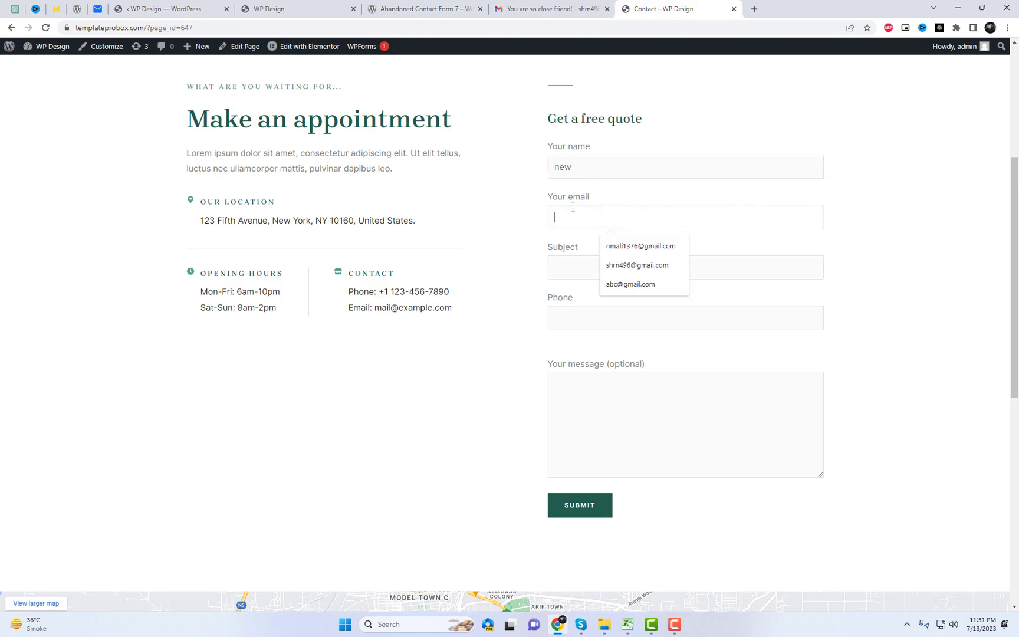
{"action": "key", "text": "ctrl+v"}
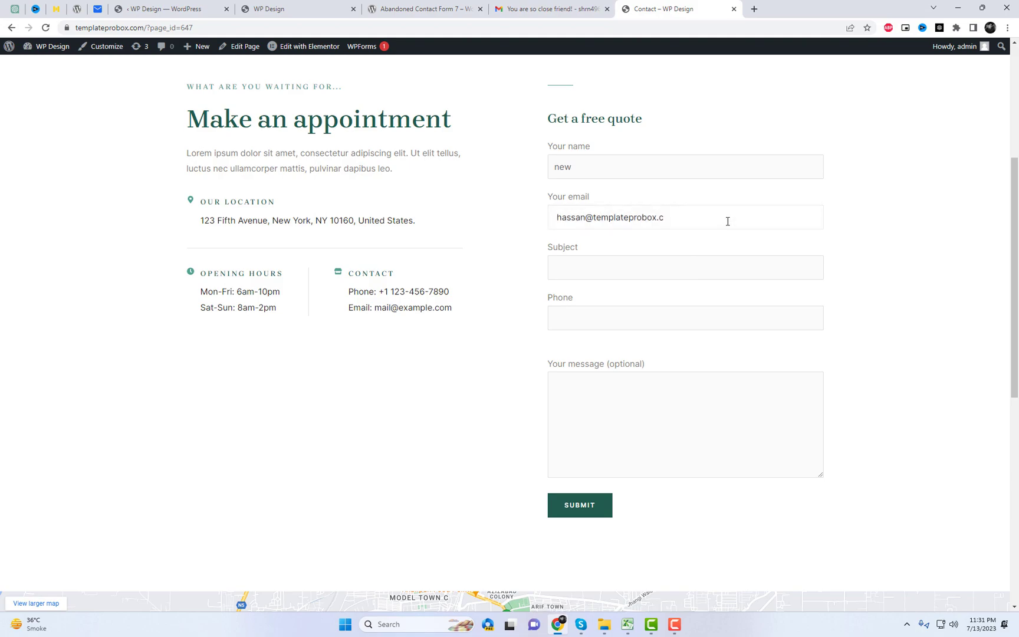
{"action": "left_click", "coordinate": [596, 264]}
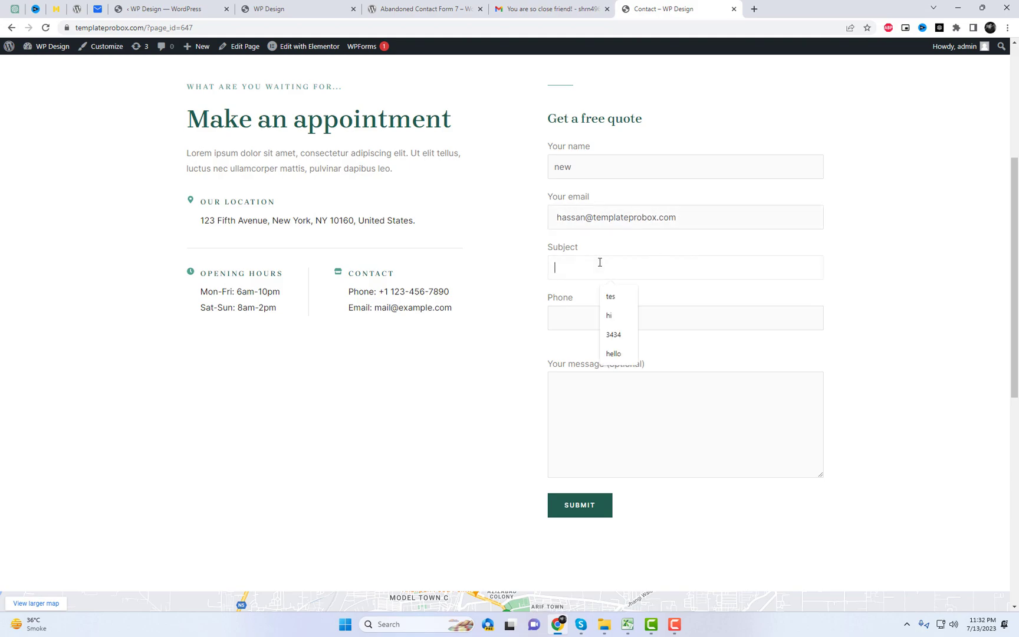
{"action": "type", "text": "hello"}
{"action": "key", "text": "Tab"}
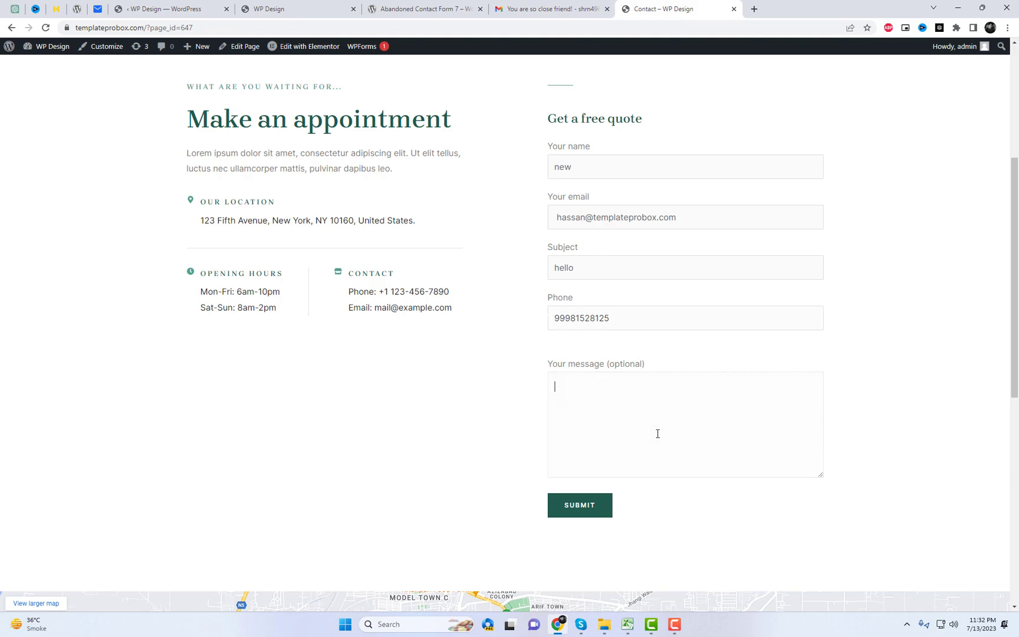
{"action": "type", "text": "sss"}
{"action": "scroll", "coordinate": [926, 230], "scroll_direction": "up", "scroll_amount": 5}
{"action": "scroll", "coordinate": [837, 289], "scroll_direction": "down", "scroll_amount": 4}
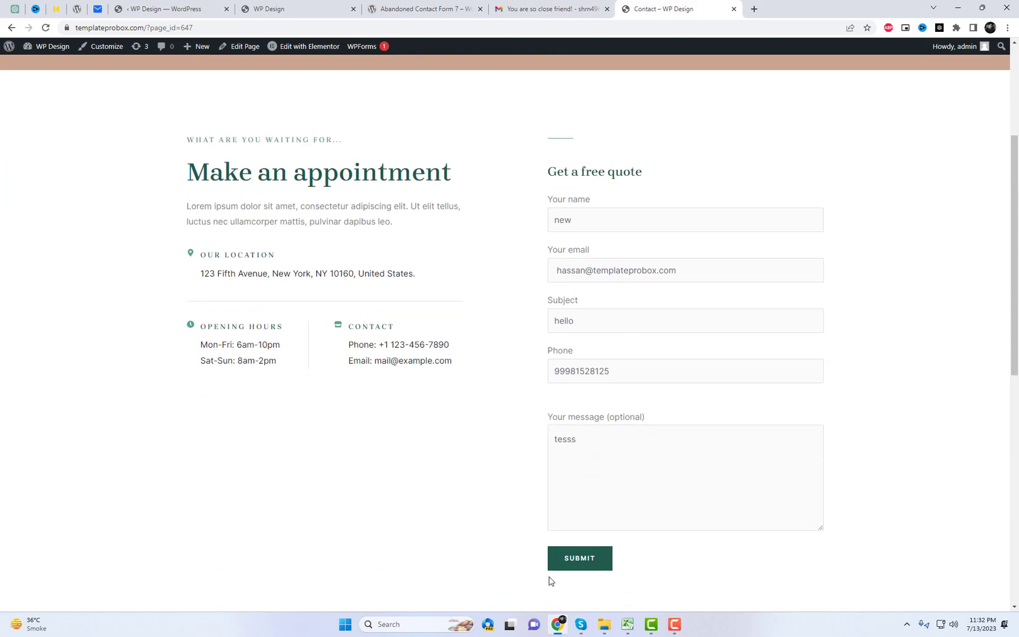
{"action": "scroll", "coordinate": [341, 367], "scroll_direction": "up", "scroll_amount": 3}
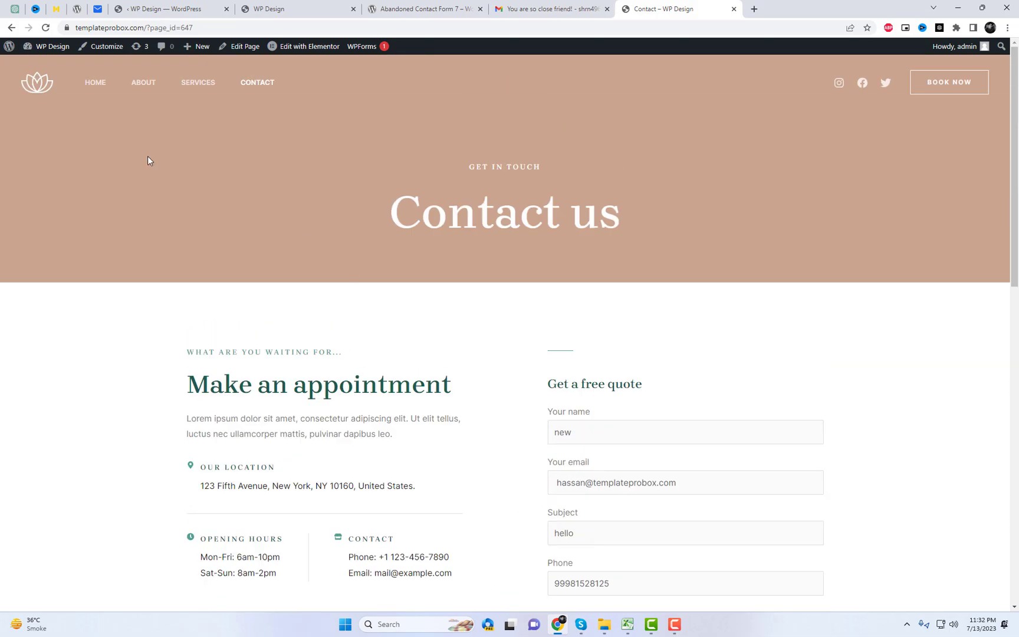
Open All Abandoned Users and check entry #764's updated email address
{"action": "left_click", "coordinate": [164, 4]}
{"action": "left_click", "coordinate": [34, 212]}
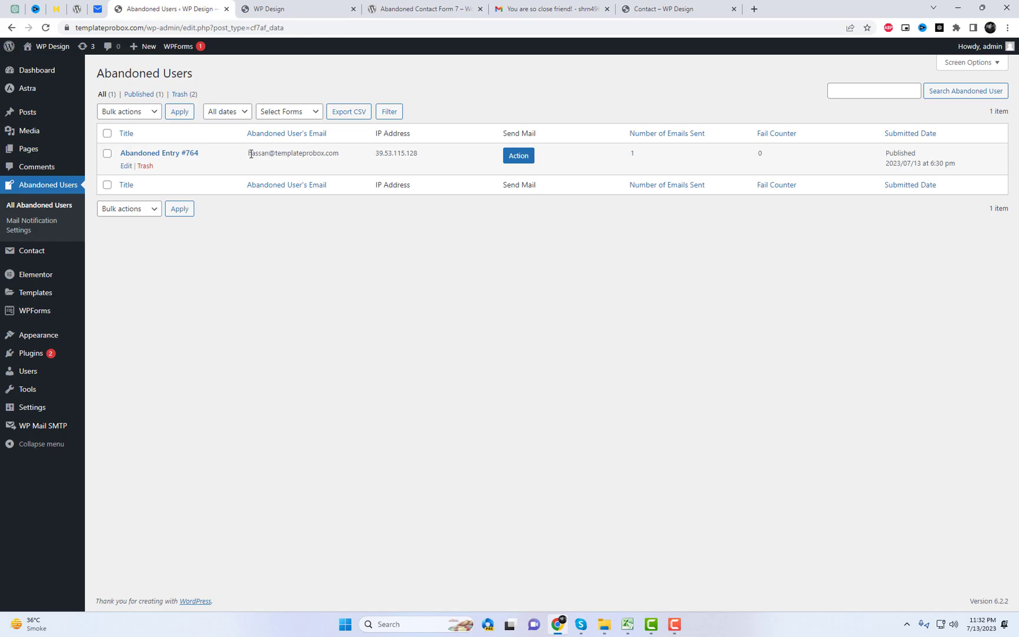
{"action": "left_click_drag", "start_coordinate": [250, 154], "coordinate": [372, 158]}
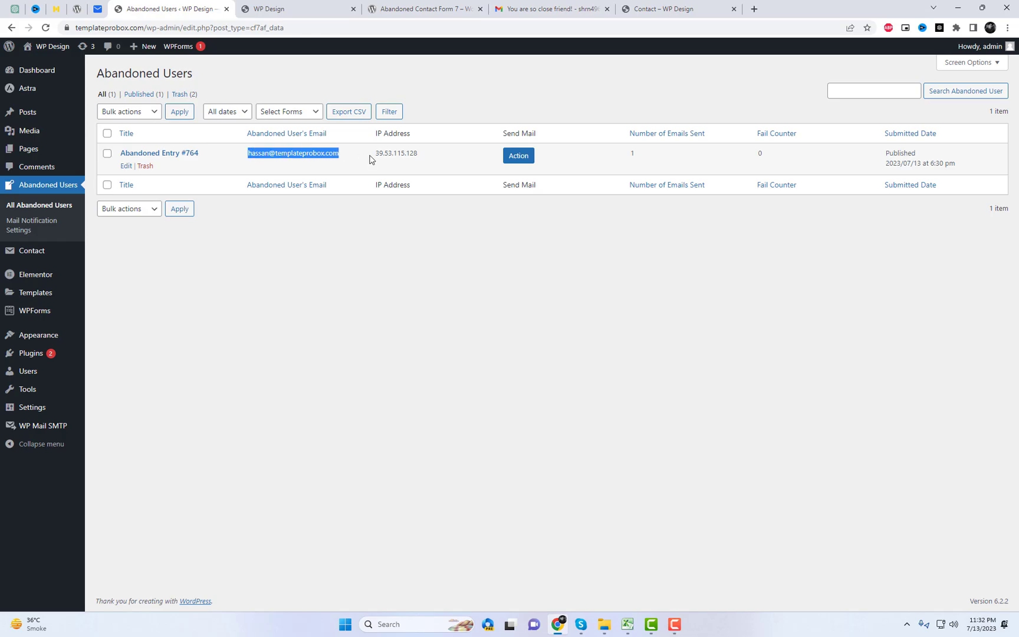
Resend entry #764's recovery mail and open 'You are so close!' in the Hostinger inbox
{"action": "left_click", "coordinate": [519, 156]}
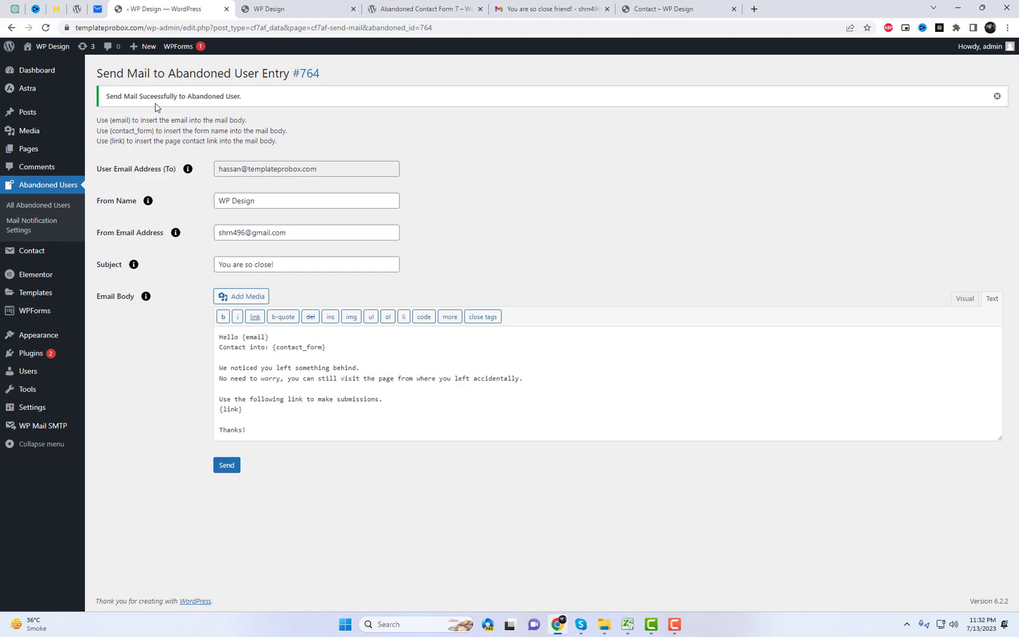
{"action": "double_click", "coordinate": [156, 96]}
{"action": "triple_click", "coordinate": [156, 96]}
{"action": "left_click", "coordinate": [341, 116]}
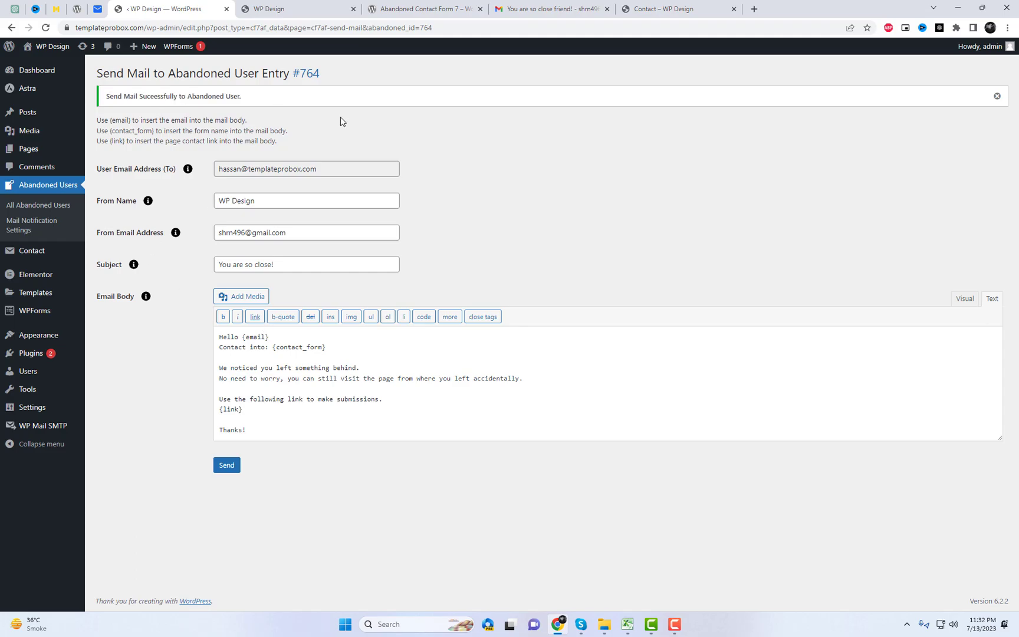
{"action": "left_click", "coordinate": [98, 9]}
{"action": "left_click", "coordinate": [216, 137]}
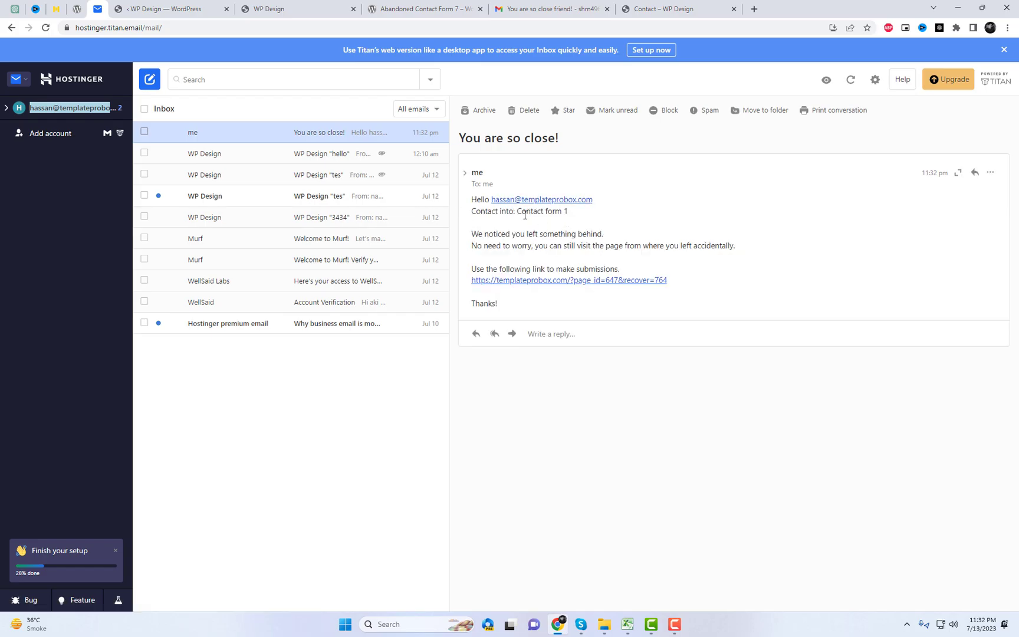
Deselect the email body text and go back to the WordPress Send Mail page for entry #764
{"action": "left_click_drag", "start_coordinate": [595, 200], "coordinate": [498, 199]}
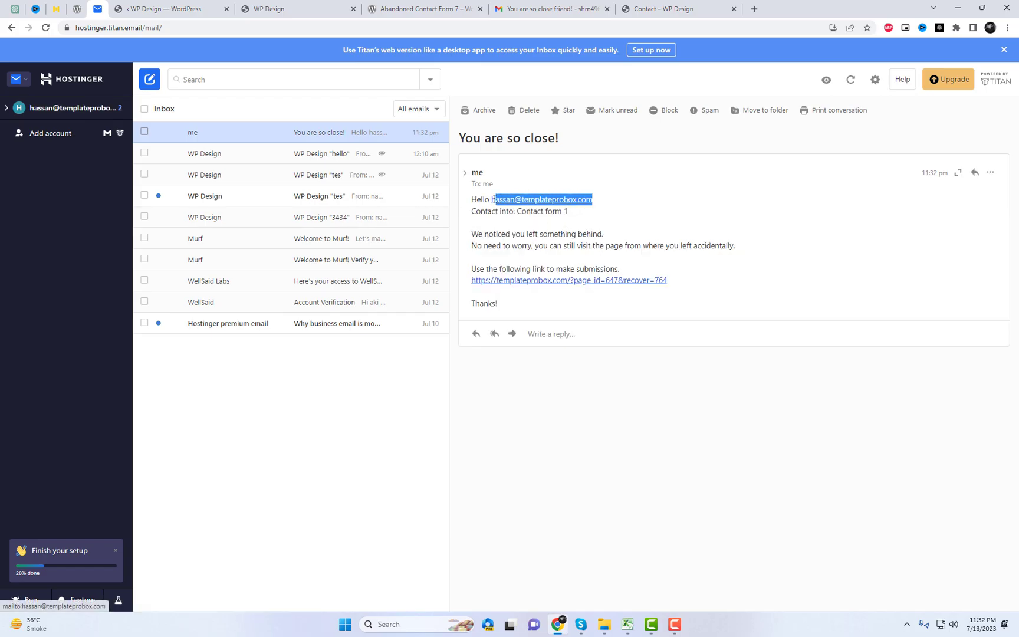
{"action": "left_click", "coordinate": [665, 205]}
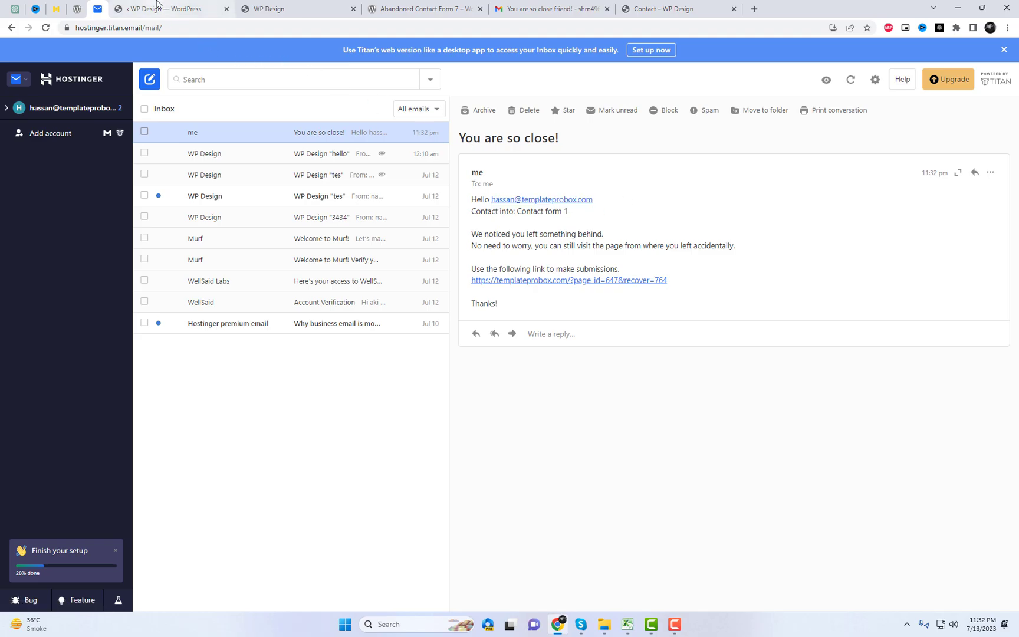
{"action": "left_click", "coordinate": [193, 5]}
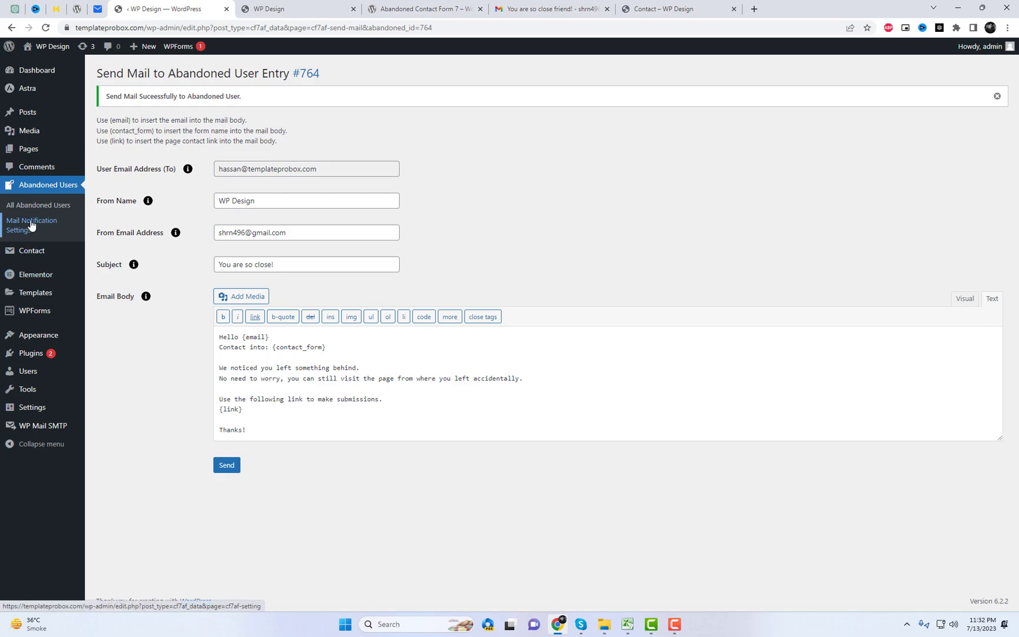
Insert the green lotus logo from the Media Library at the top of the email body and save
{"action": "left_click", "coordinate": [31, 226]}
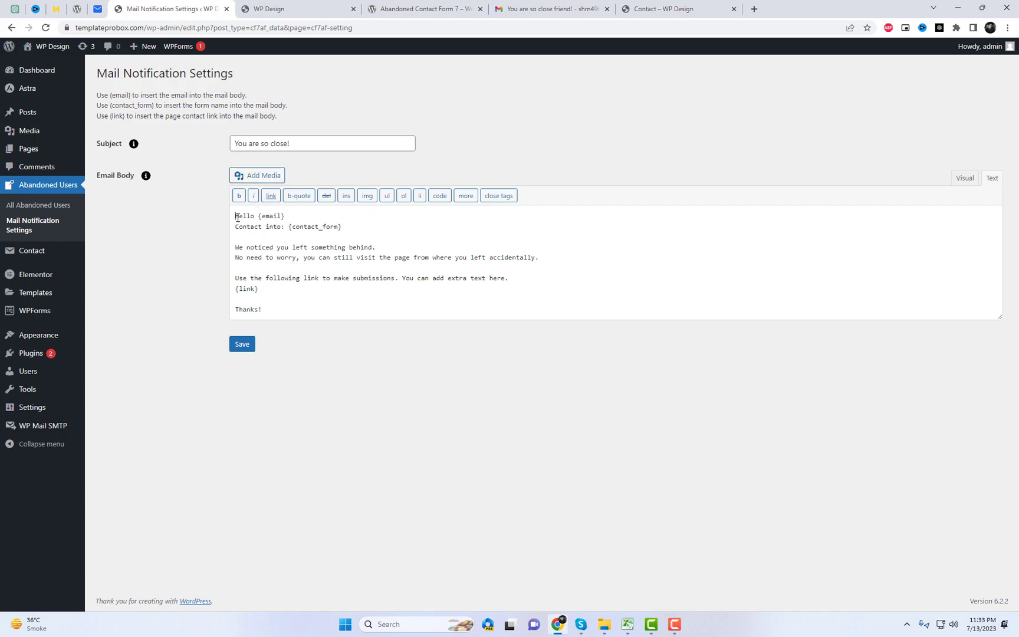
{"action": "left_click", "coordinate": [268, 176]}
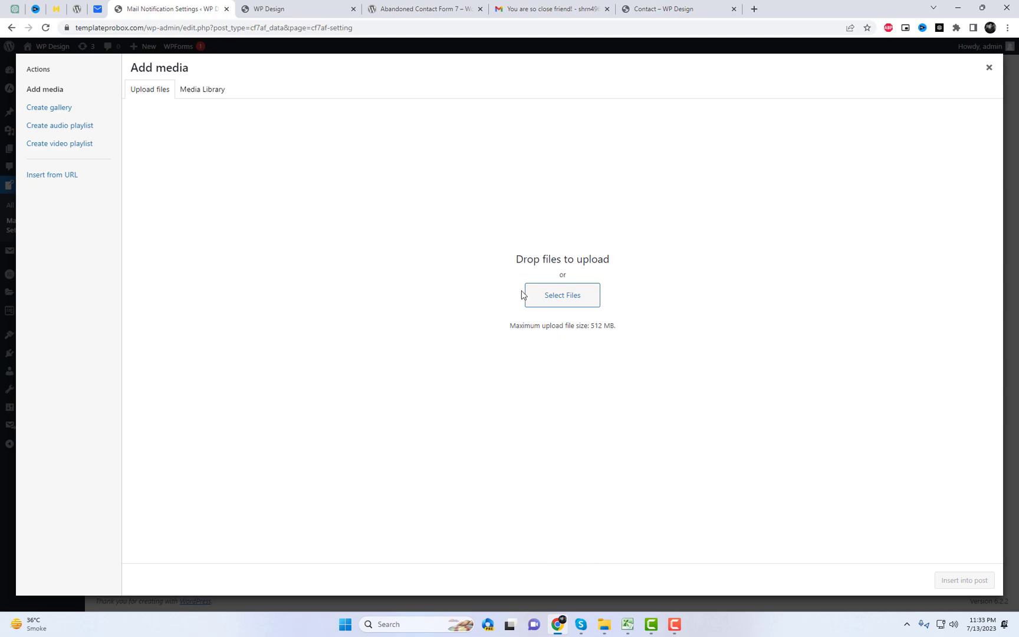
{"action": "left_click", "coordinate": [560, 298]}
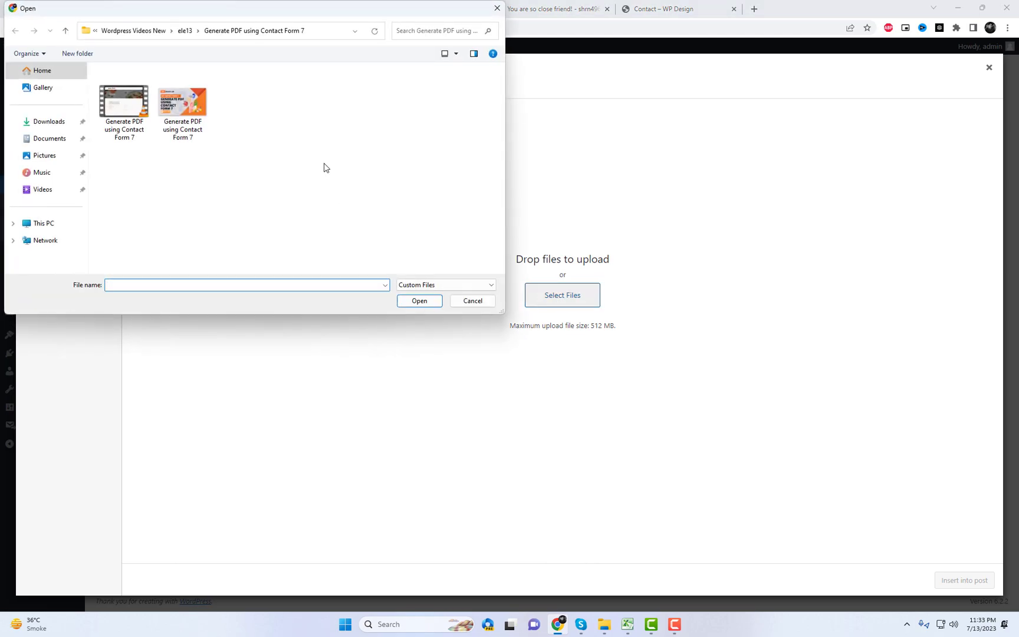
{"action": "left_click", "coordinate": [472, 301]}
{"action": "left_click", "coordinate": [200, 90]}
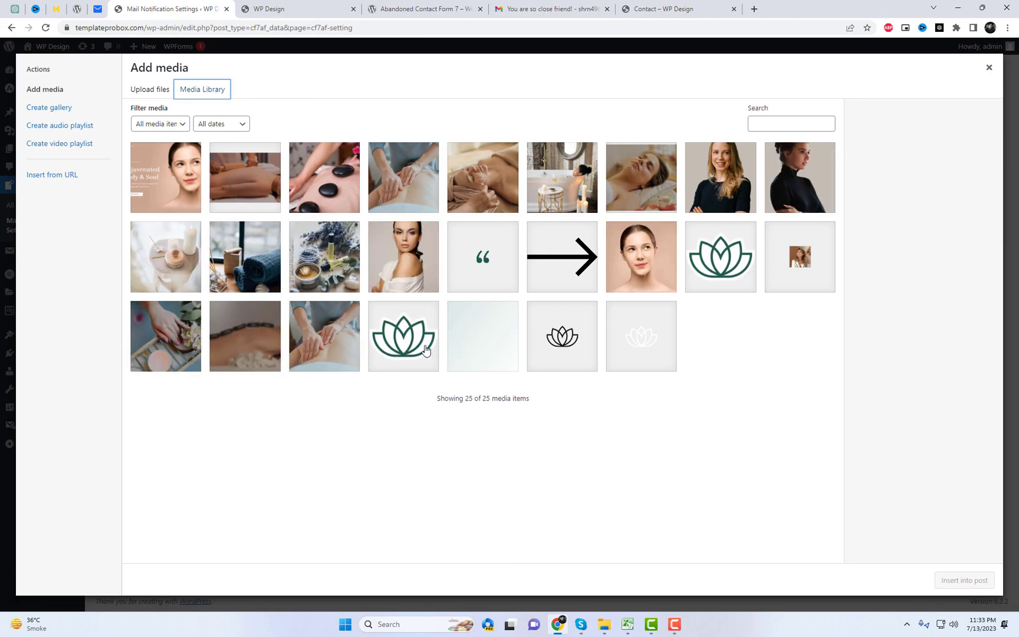
{"action": "left_click", "coordinate": [427, 351]}
{"action": "left_click", "coordinate": [978, 581]}
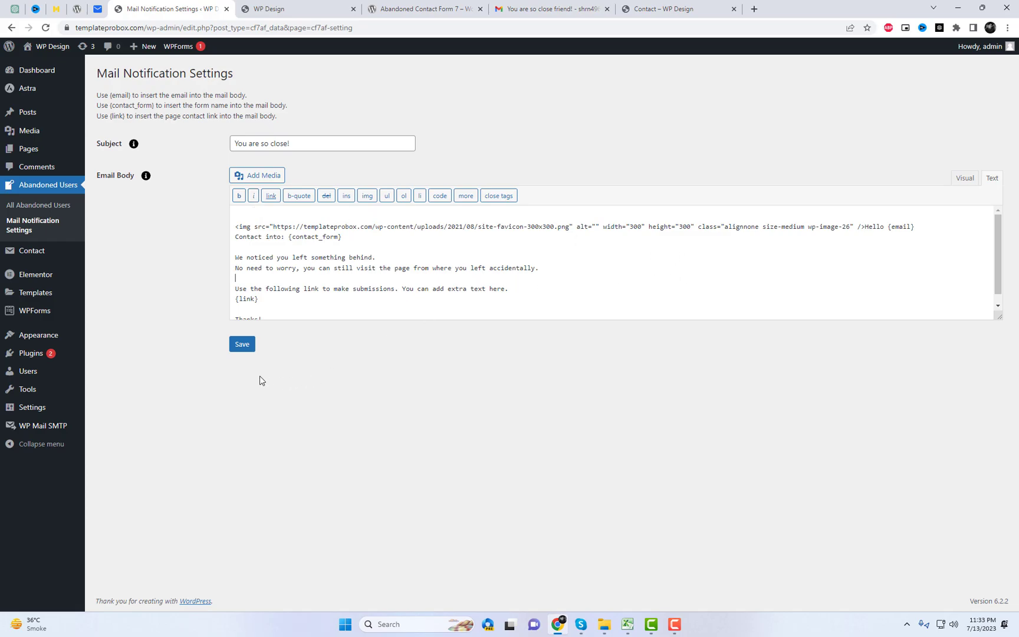
{"action": "left_click", "coordinate": [242, 344]}
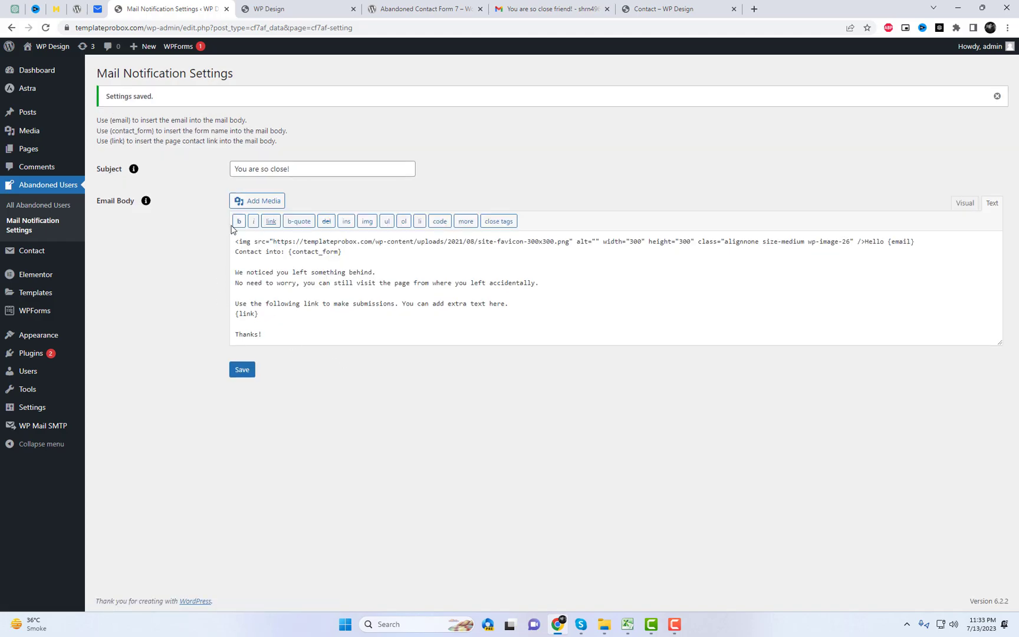
{"action": "left_click", "coordinate": [319, 9]}
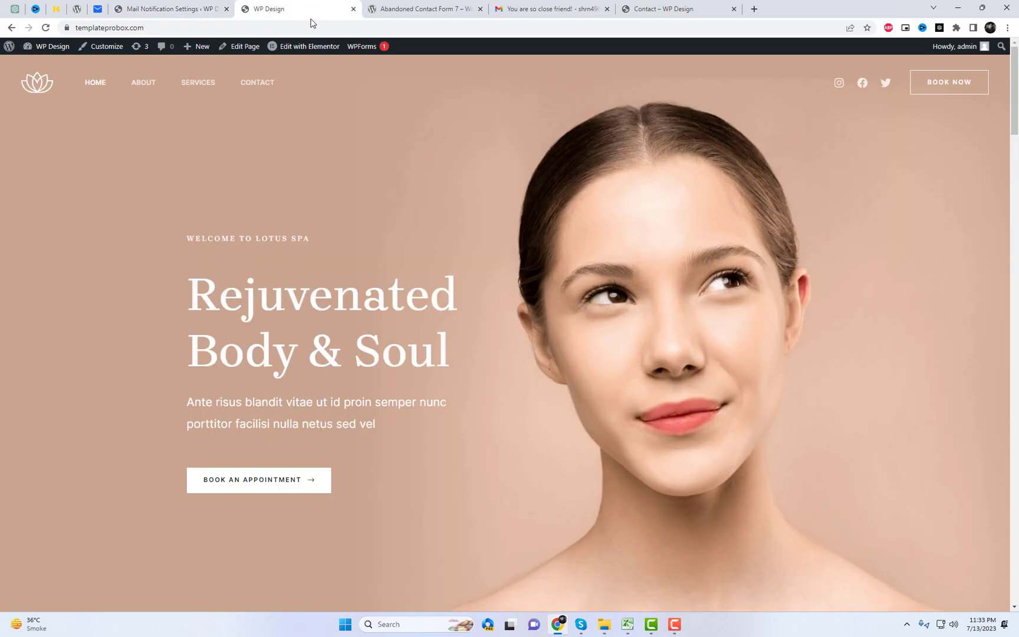
On the Contact page, fill Your name with the saved name and Your email with the recipient's address
{"action": "left_click", "coordinate": [257, 82]}
{"action": "scroll", "coordinate": [472, 266], "scroll_direction": "down", "scroll_amount": 3}
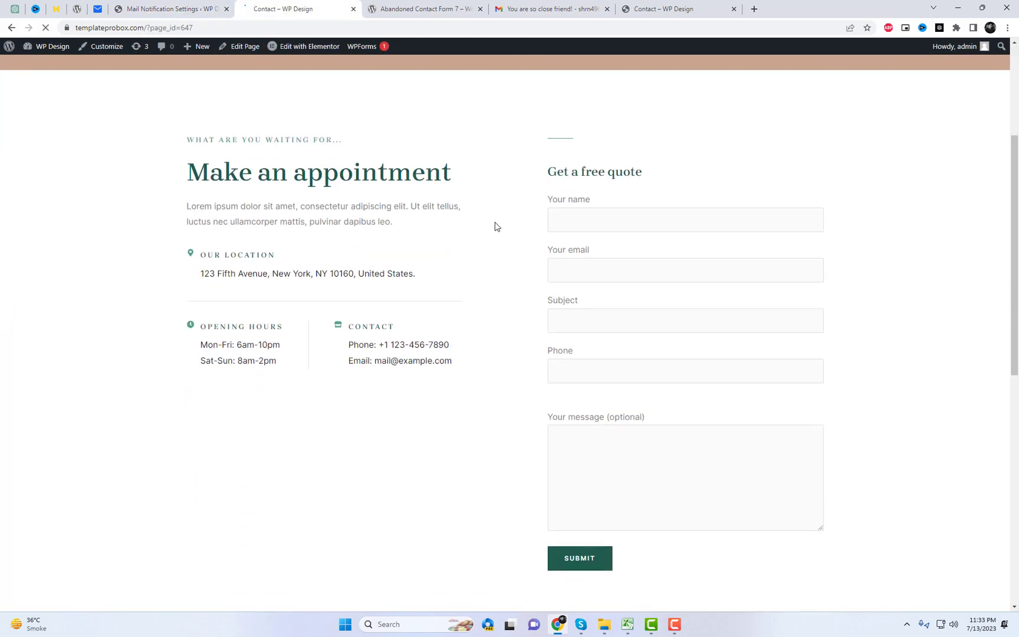
{"action": "left_click", "coordinate": [585, 220]}
{"action": "left_click", "coordinate": [614, 250]}
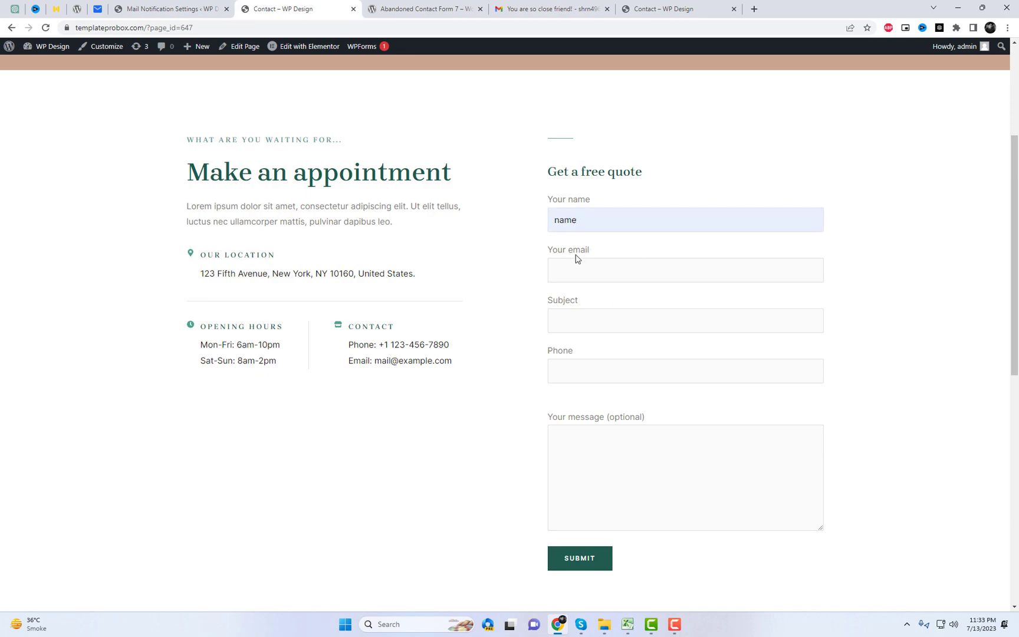
{"action": "left_click", "coordinate": [576, 261]}
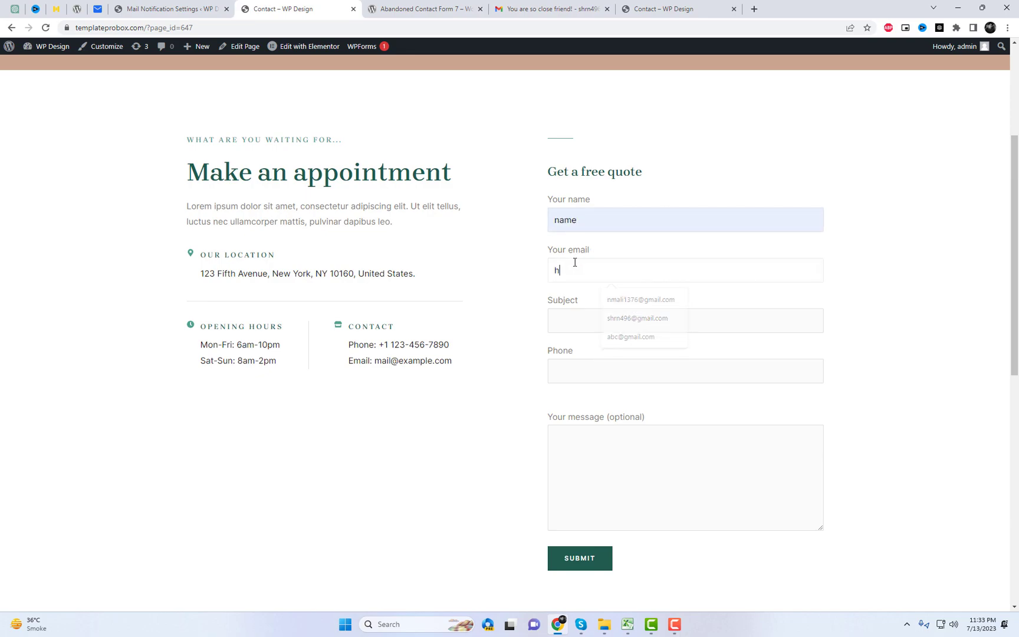
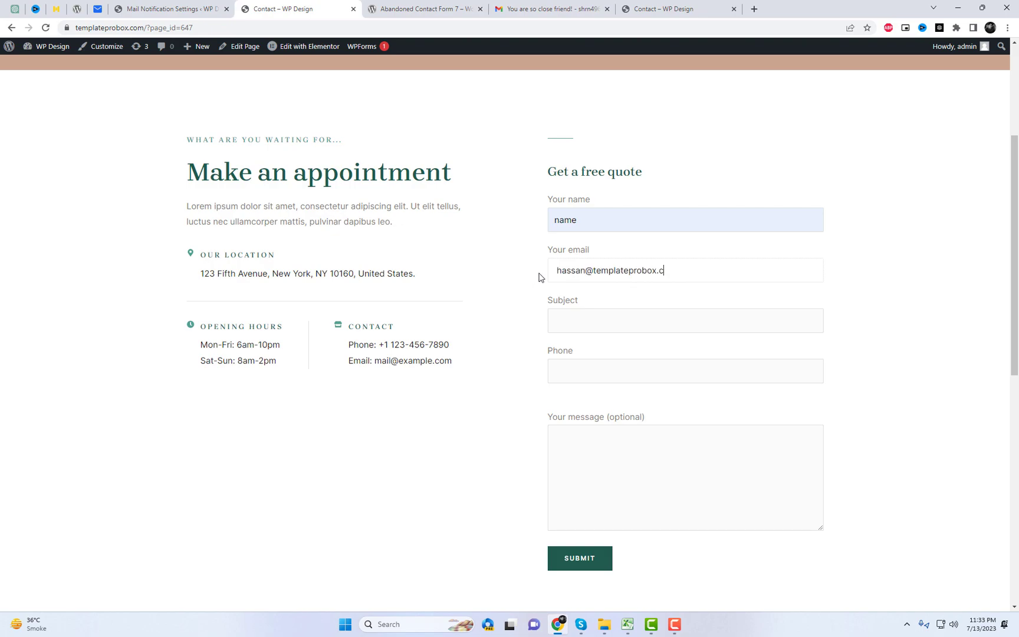
{"action": "key", "text": "Tab"}
Enter subject 'new', a phone number and message 'ttt', leaving the form unsubmitted
{"action": "type", "text": "newnew"}
{"action": "left_click_drag", "start_coordinate": [595, 375], "coordinate": [529, 375]}
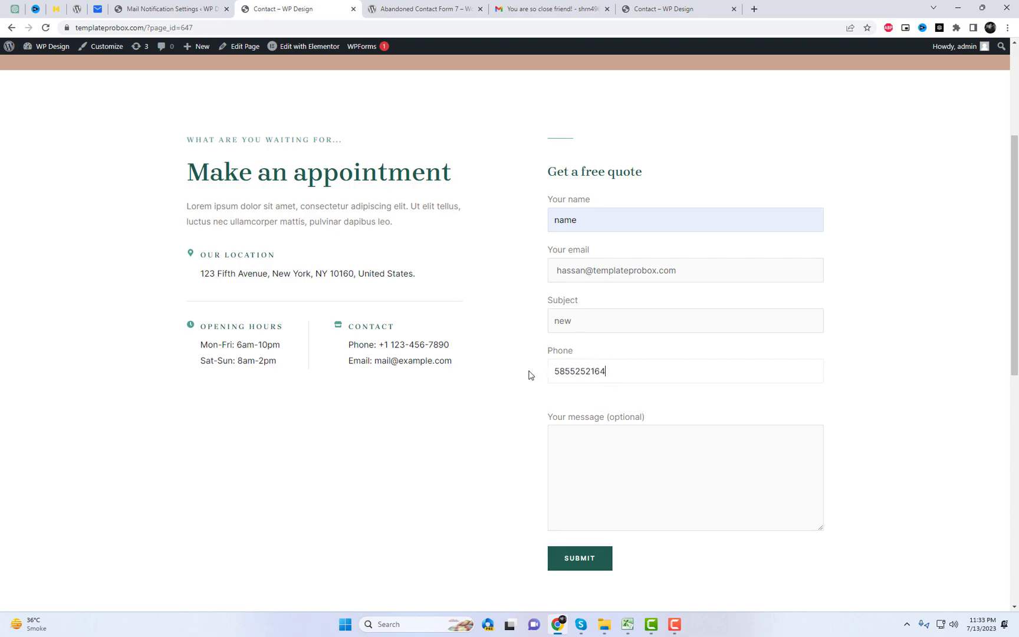
{"action": "left_click", "coordinate": [629, 485]}
{"action": "type", "text": "ttt"}
{"action": "left_click", "coordinate": [160, 4]}
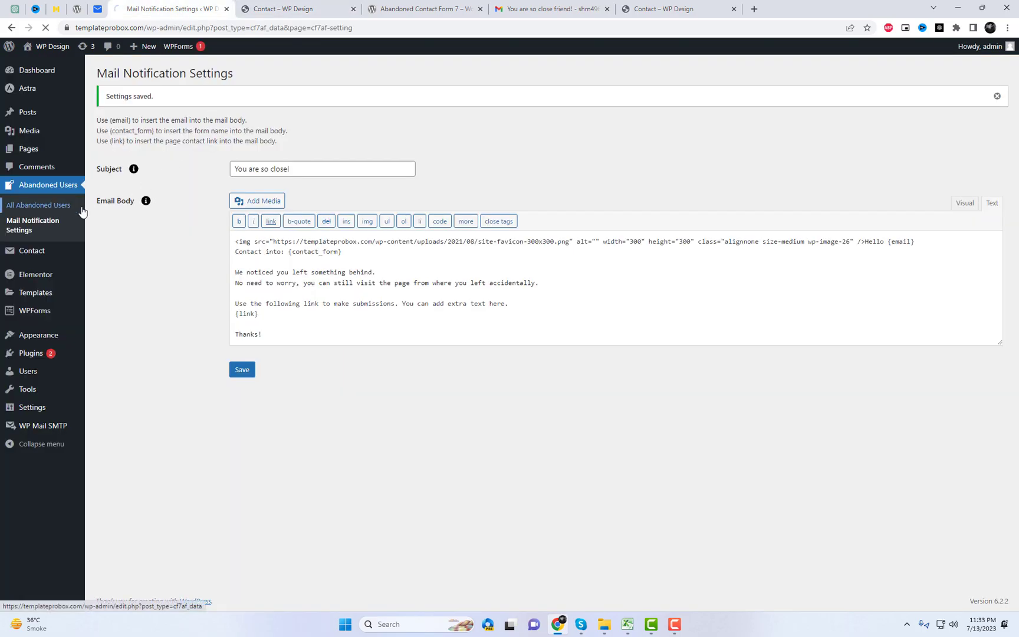
From All Abandoned Users, send the lotus-logo recovery email to Abandoned Entry #764
{"action": "left_click", "coordinate": [54, 205]}
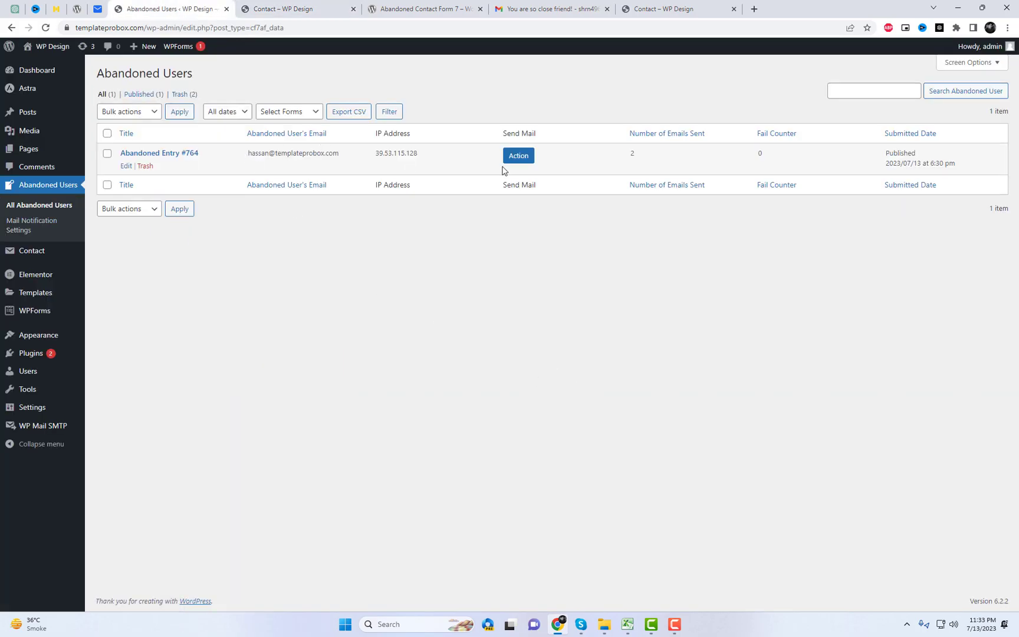
{"action": "left_click", "coordinate": [517, 156]}
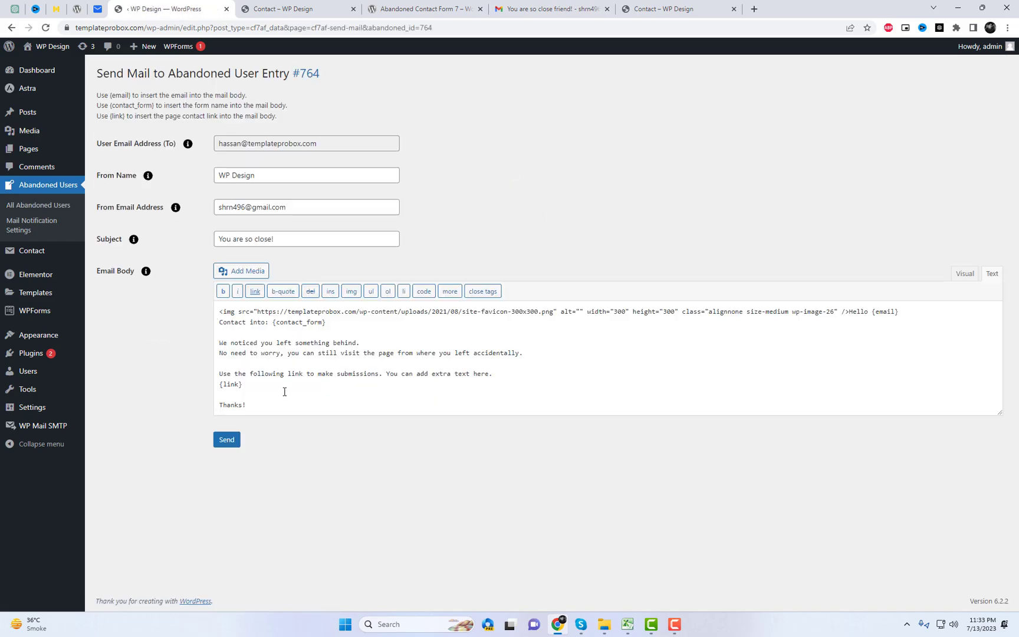
{"action": "left_click", "coordinate": [227, 441]}
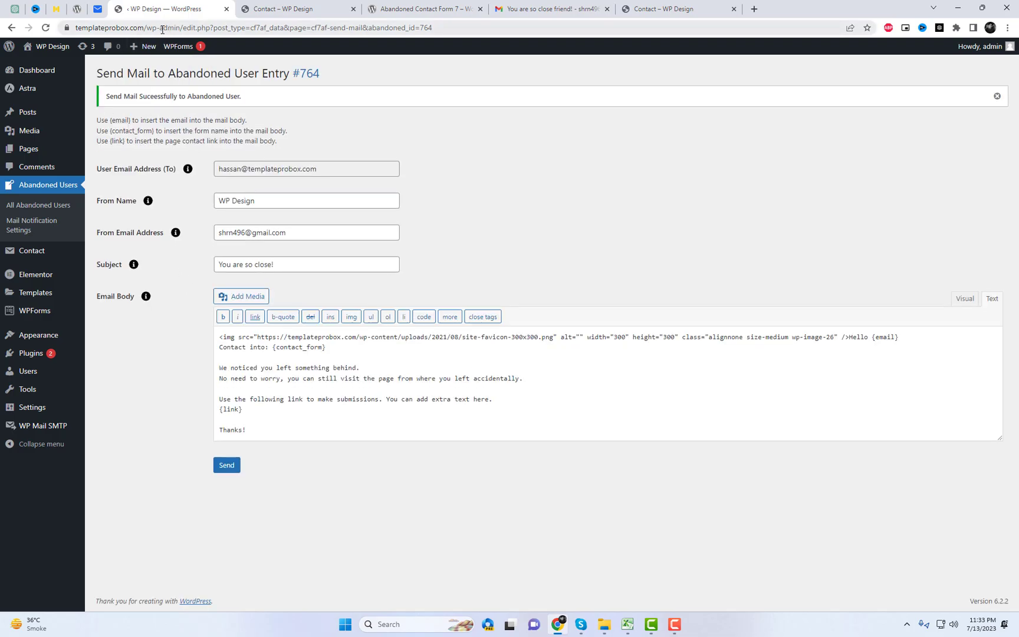
{"action": "left_click", "coordinate": [98, 8]}
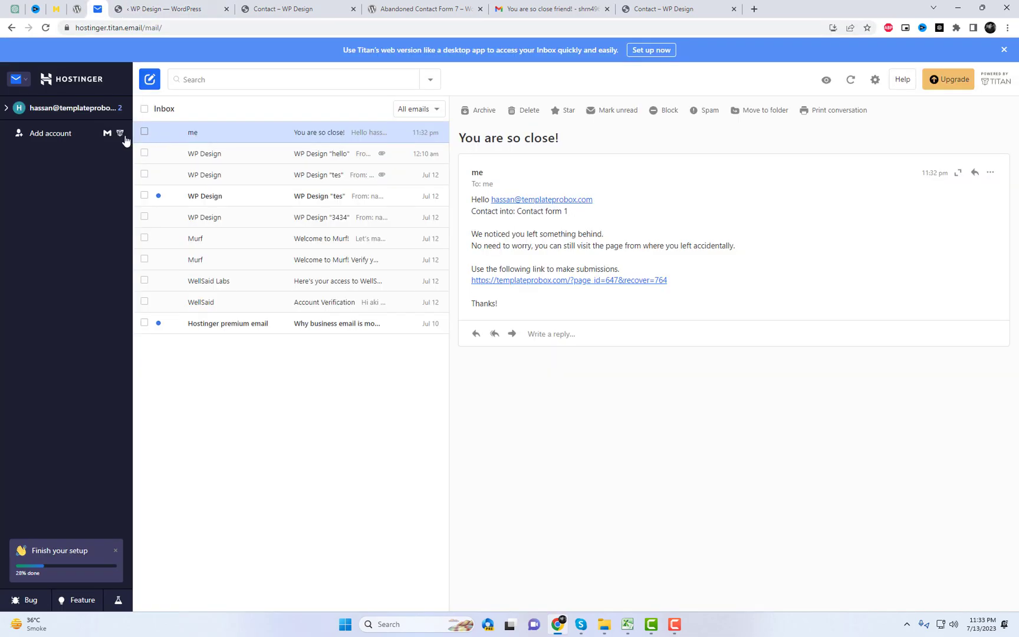
Refresh the Titan inbox and open the newest 'You are so close!' recovery email
{"action": "left_click", "coordinate": [75, 111]}
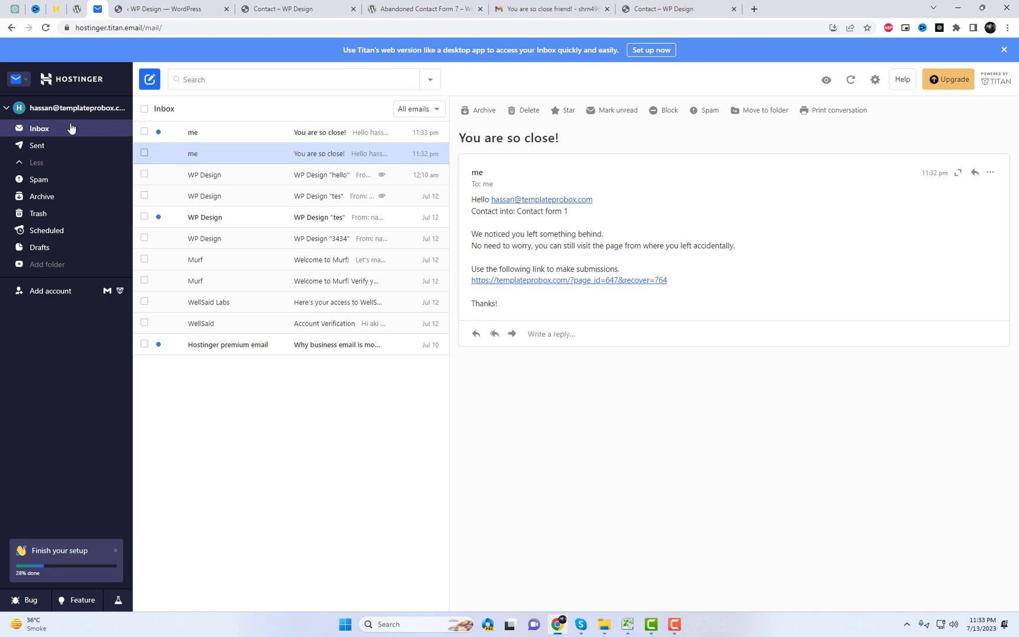
{"action": "left_click", "coordinate": [251, 136]}
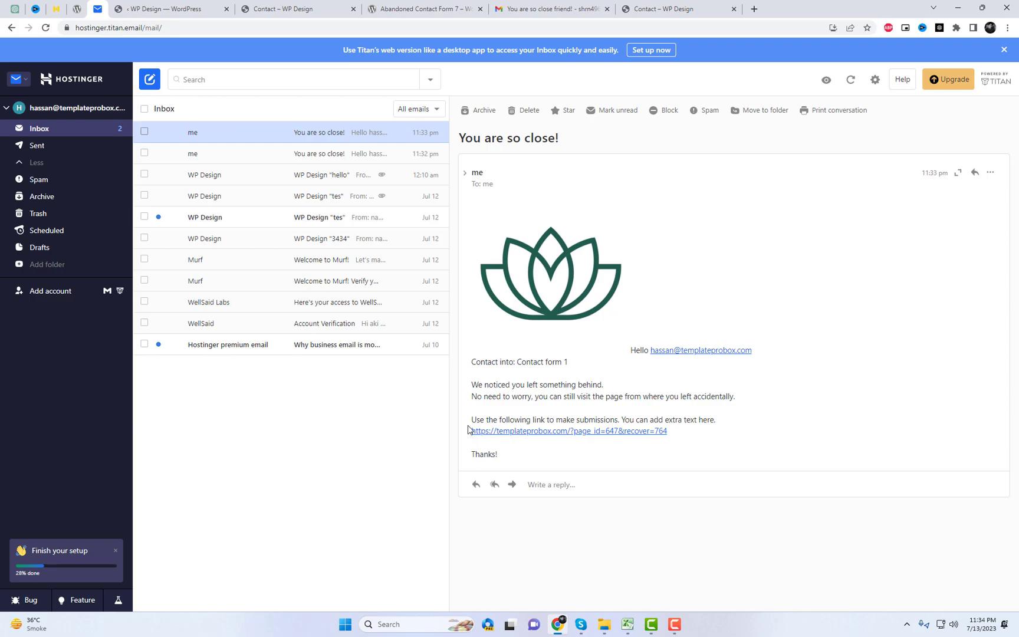
{"action": "left_click", "coordinate": [350, 6]}
{"action": "scroll", "coordinate": [441, 192], "scroll_direction": "up", "scroll_amount": 5}
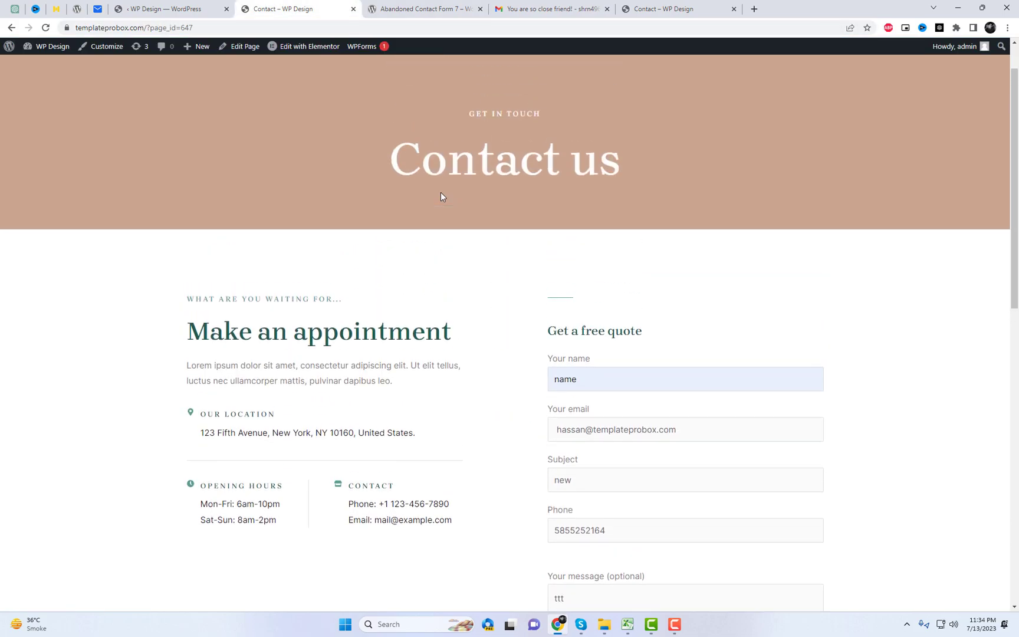